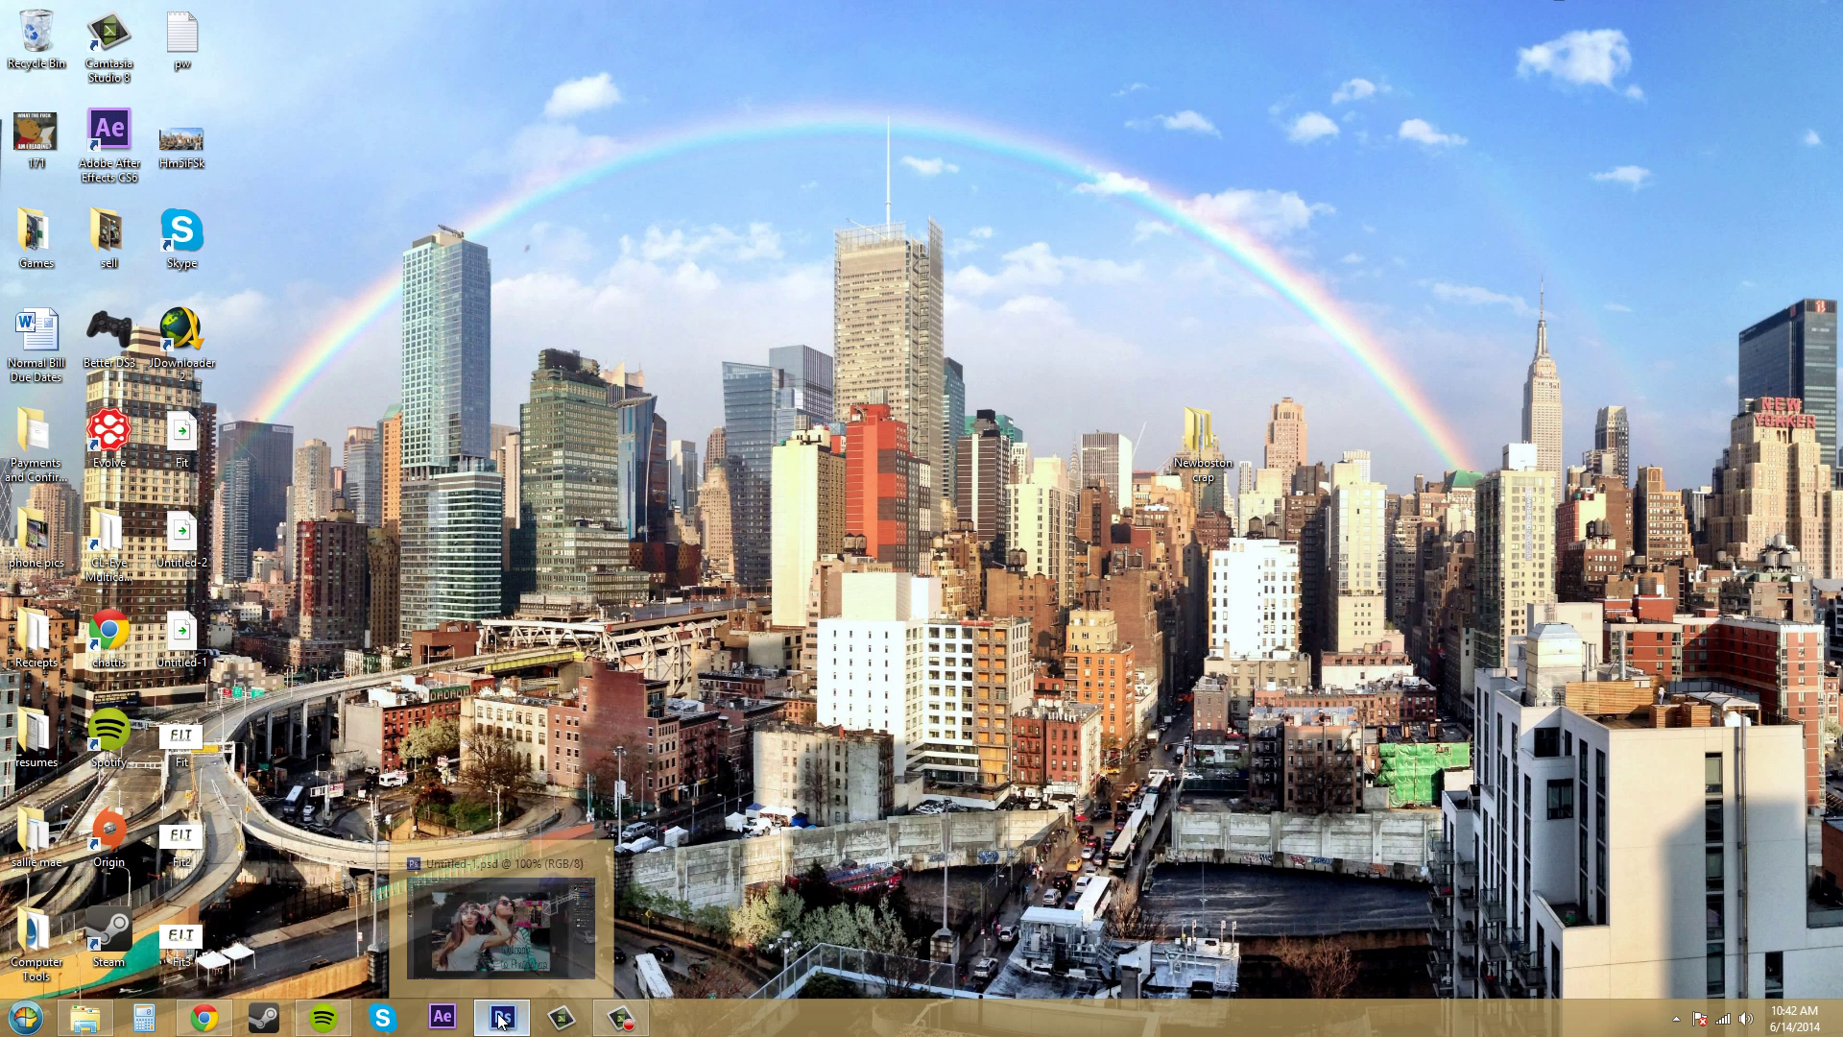
- Bring the Photoshop CS6 window showing Untitled-1.psd to the front from the taskbar
click(500, 1018)
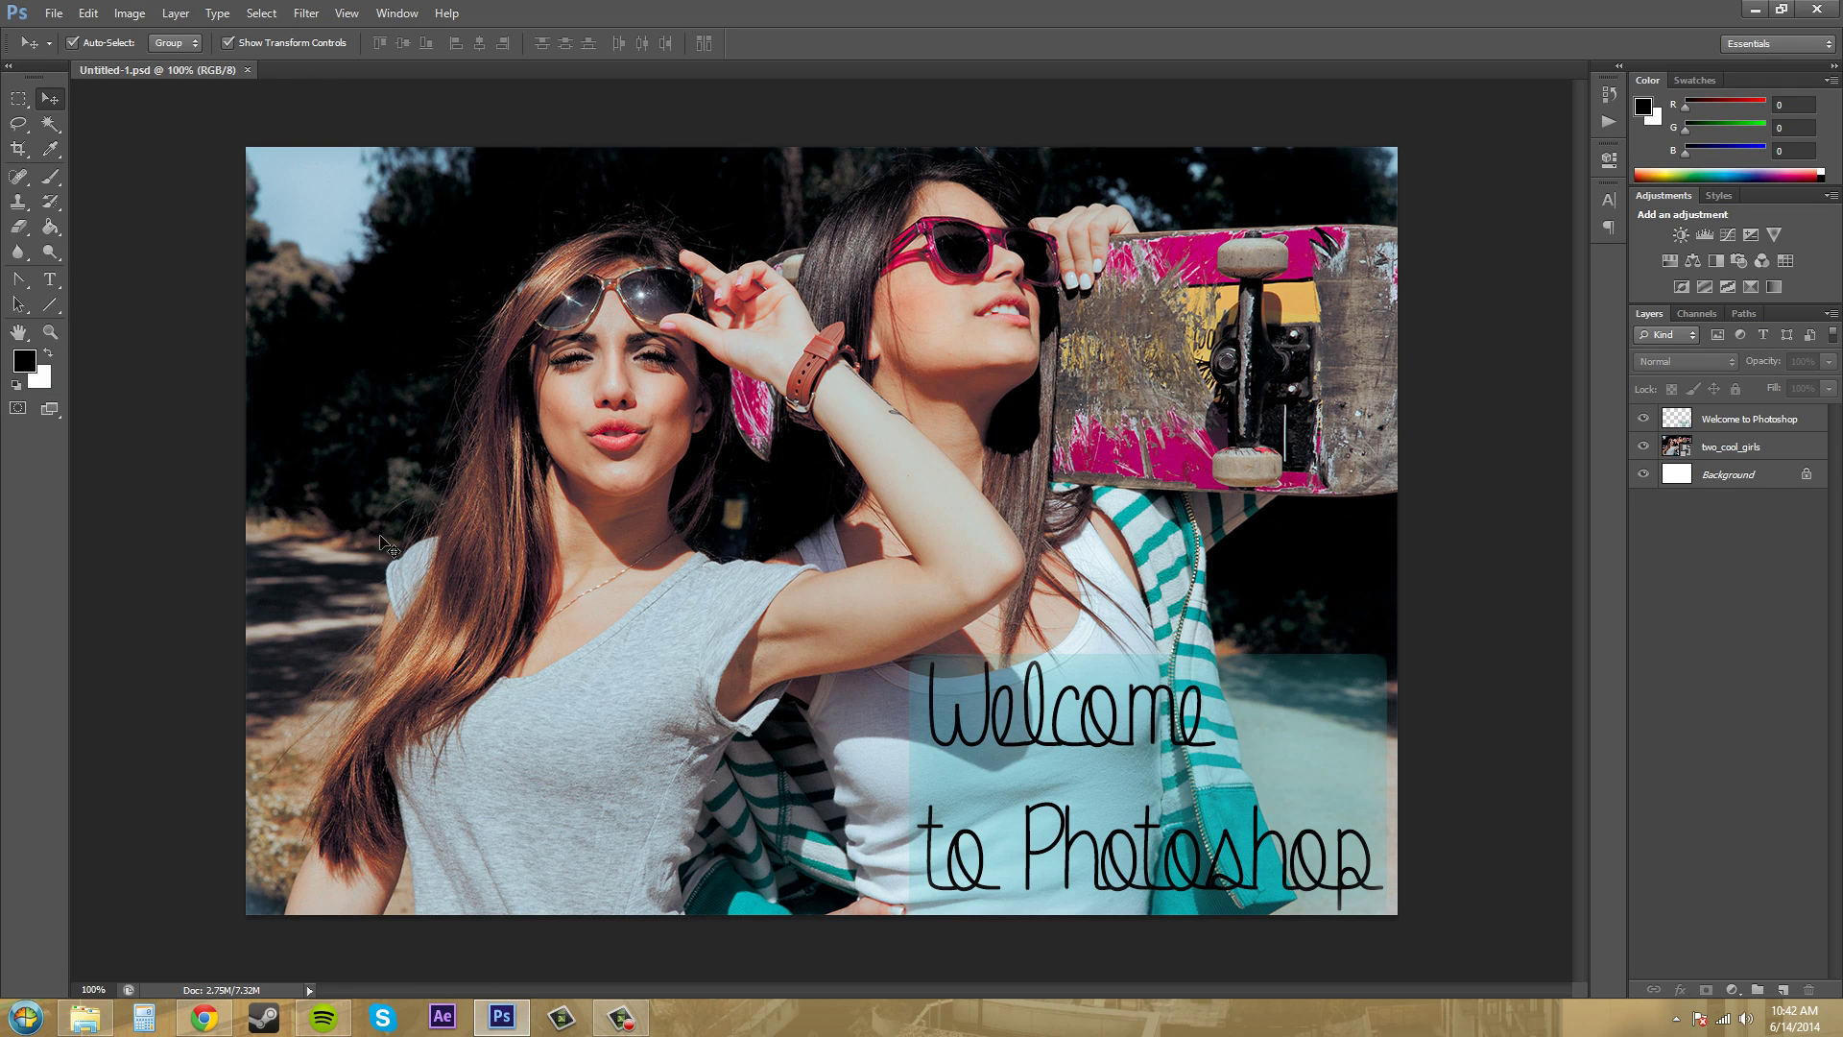
- Close the Untitled-1.psd document, leaving an empty workspace
click(248, 70)
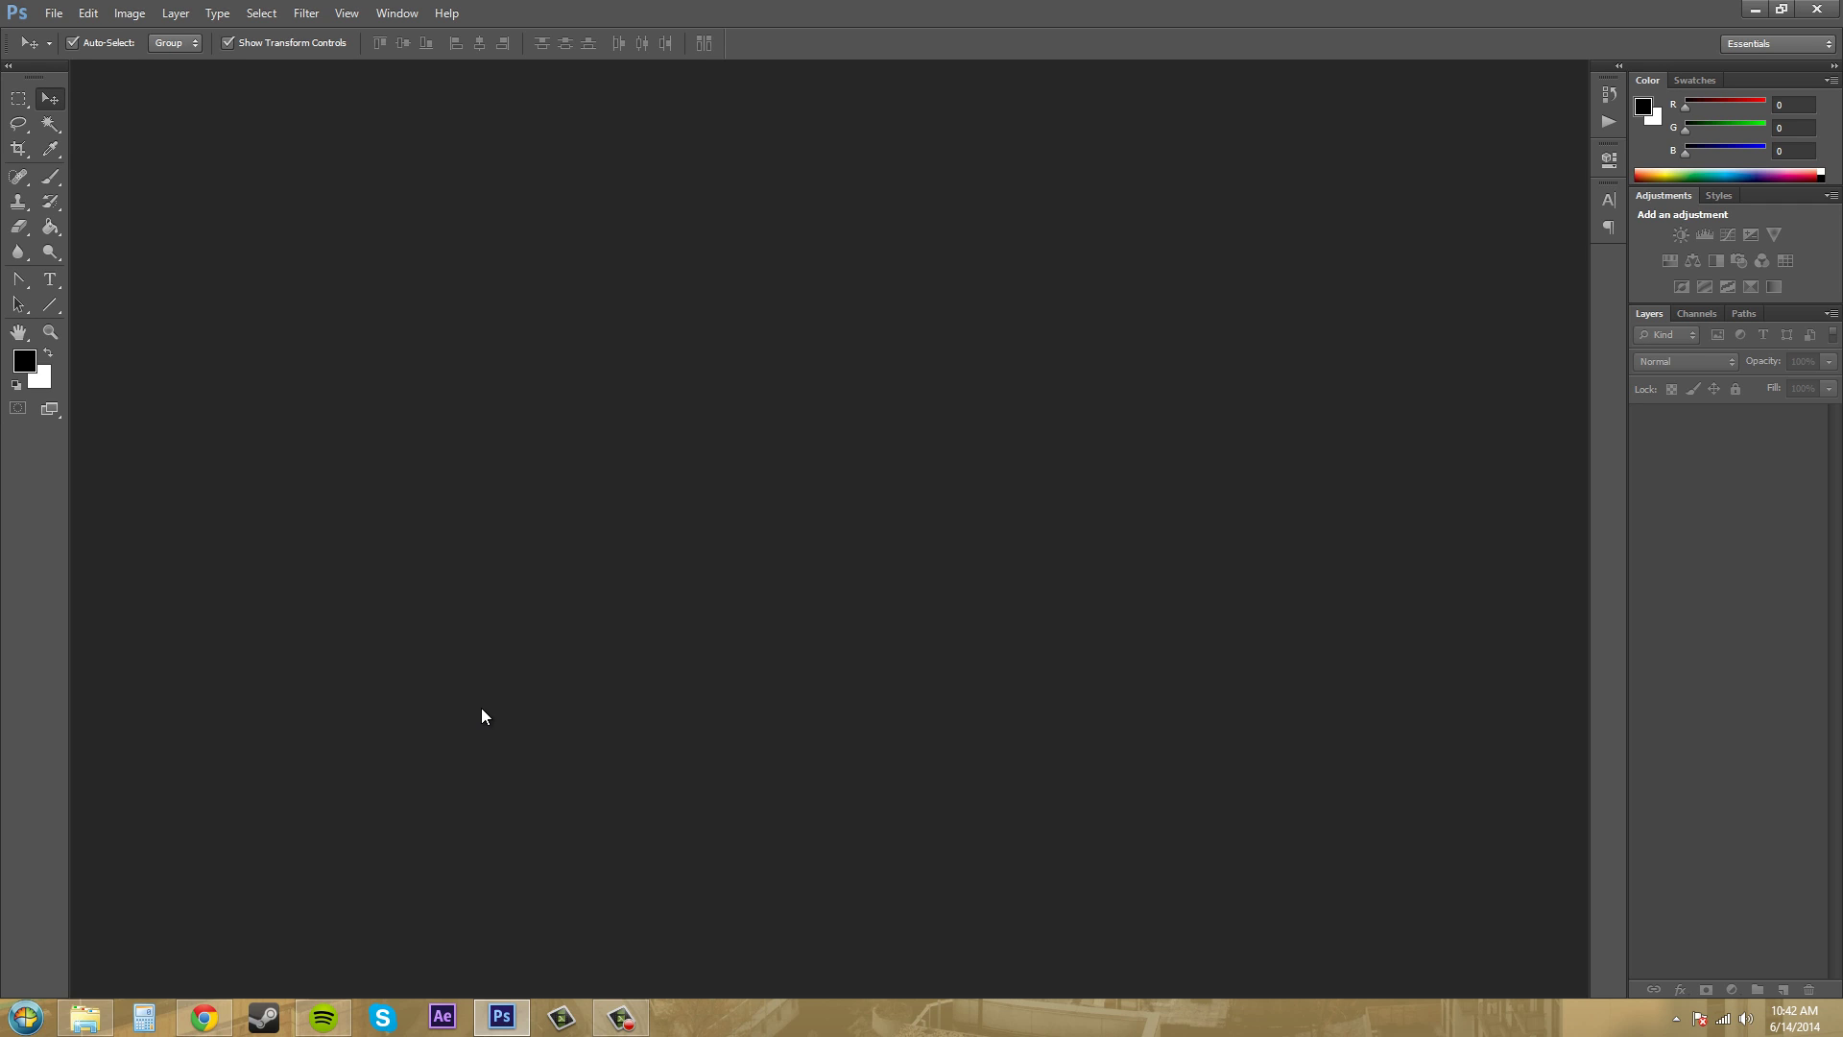
click(58, 16)
mouse_move(98, 17)
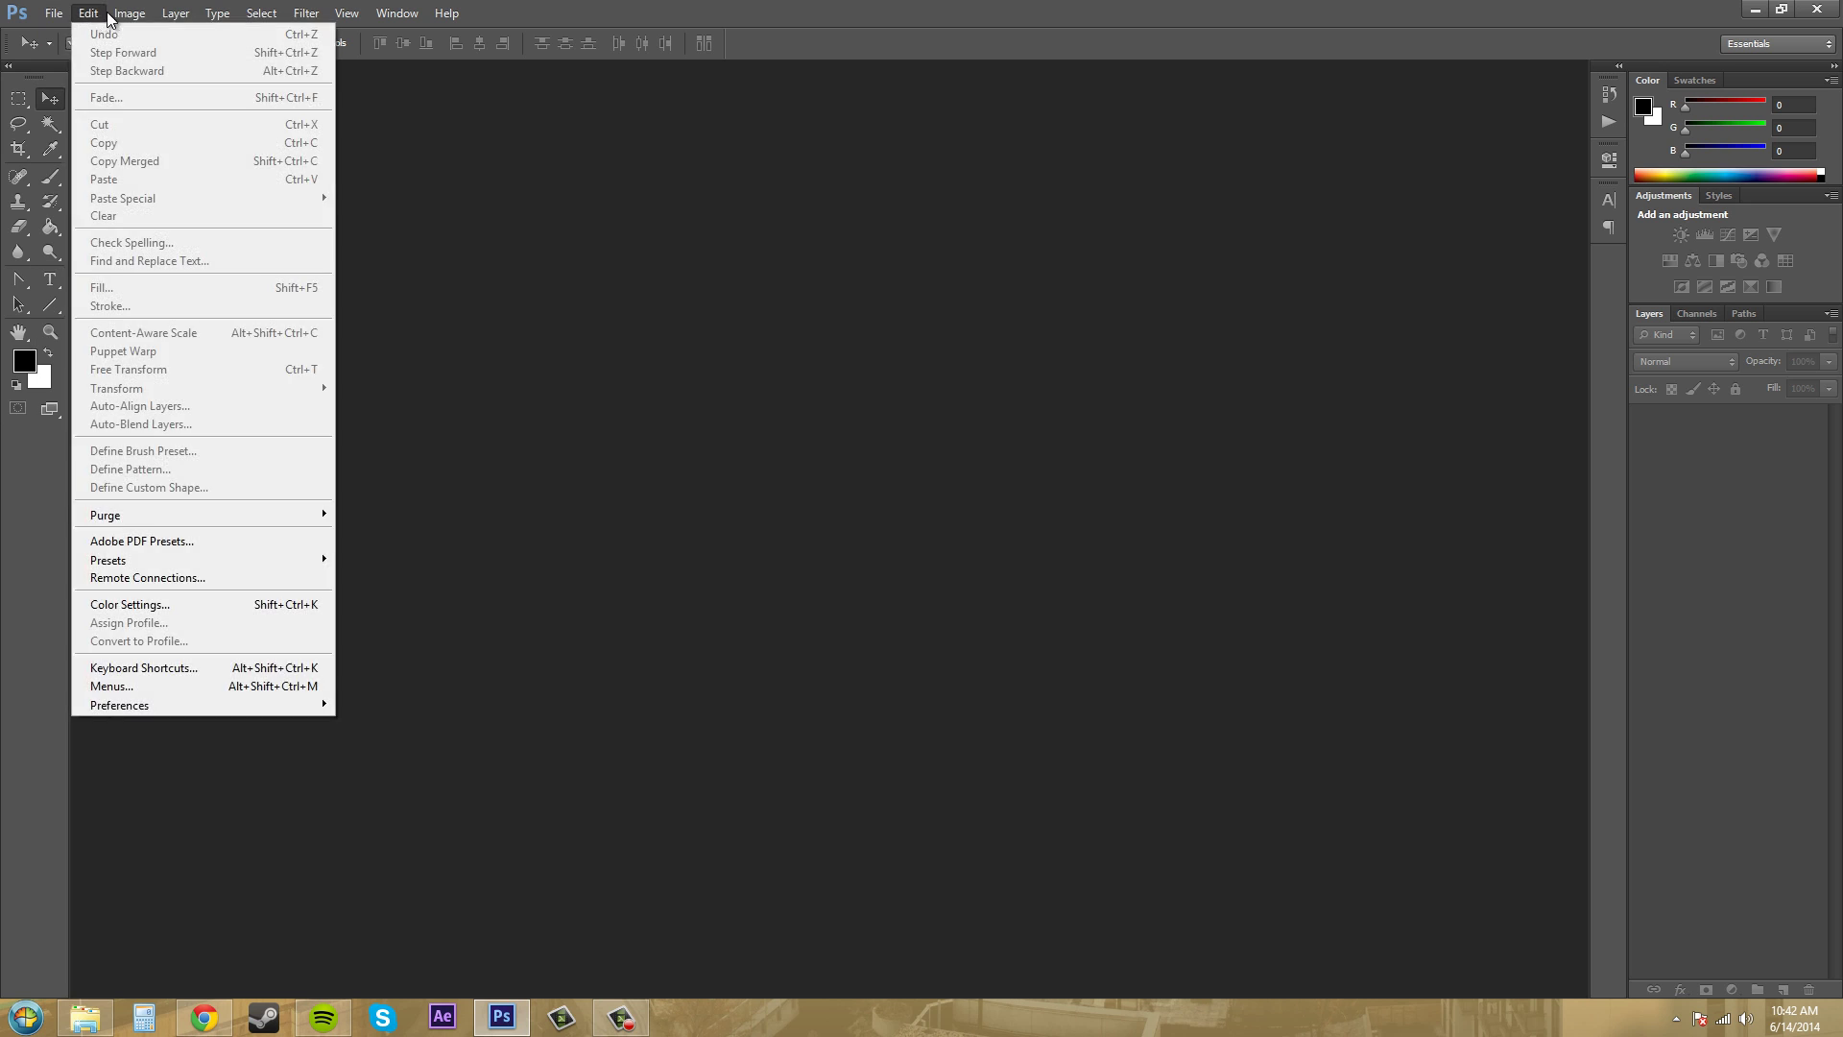
mouse_move(306, 14)
click(745, 351)
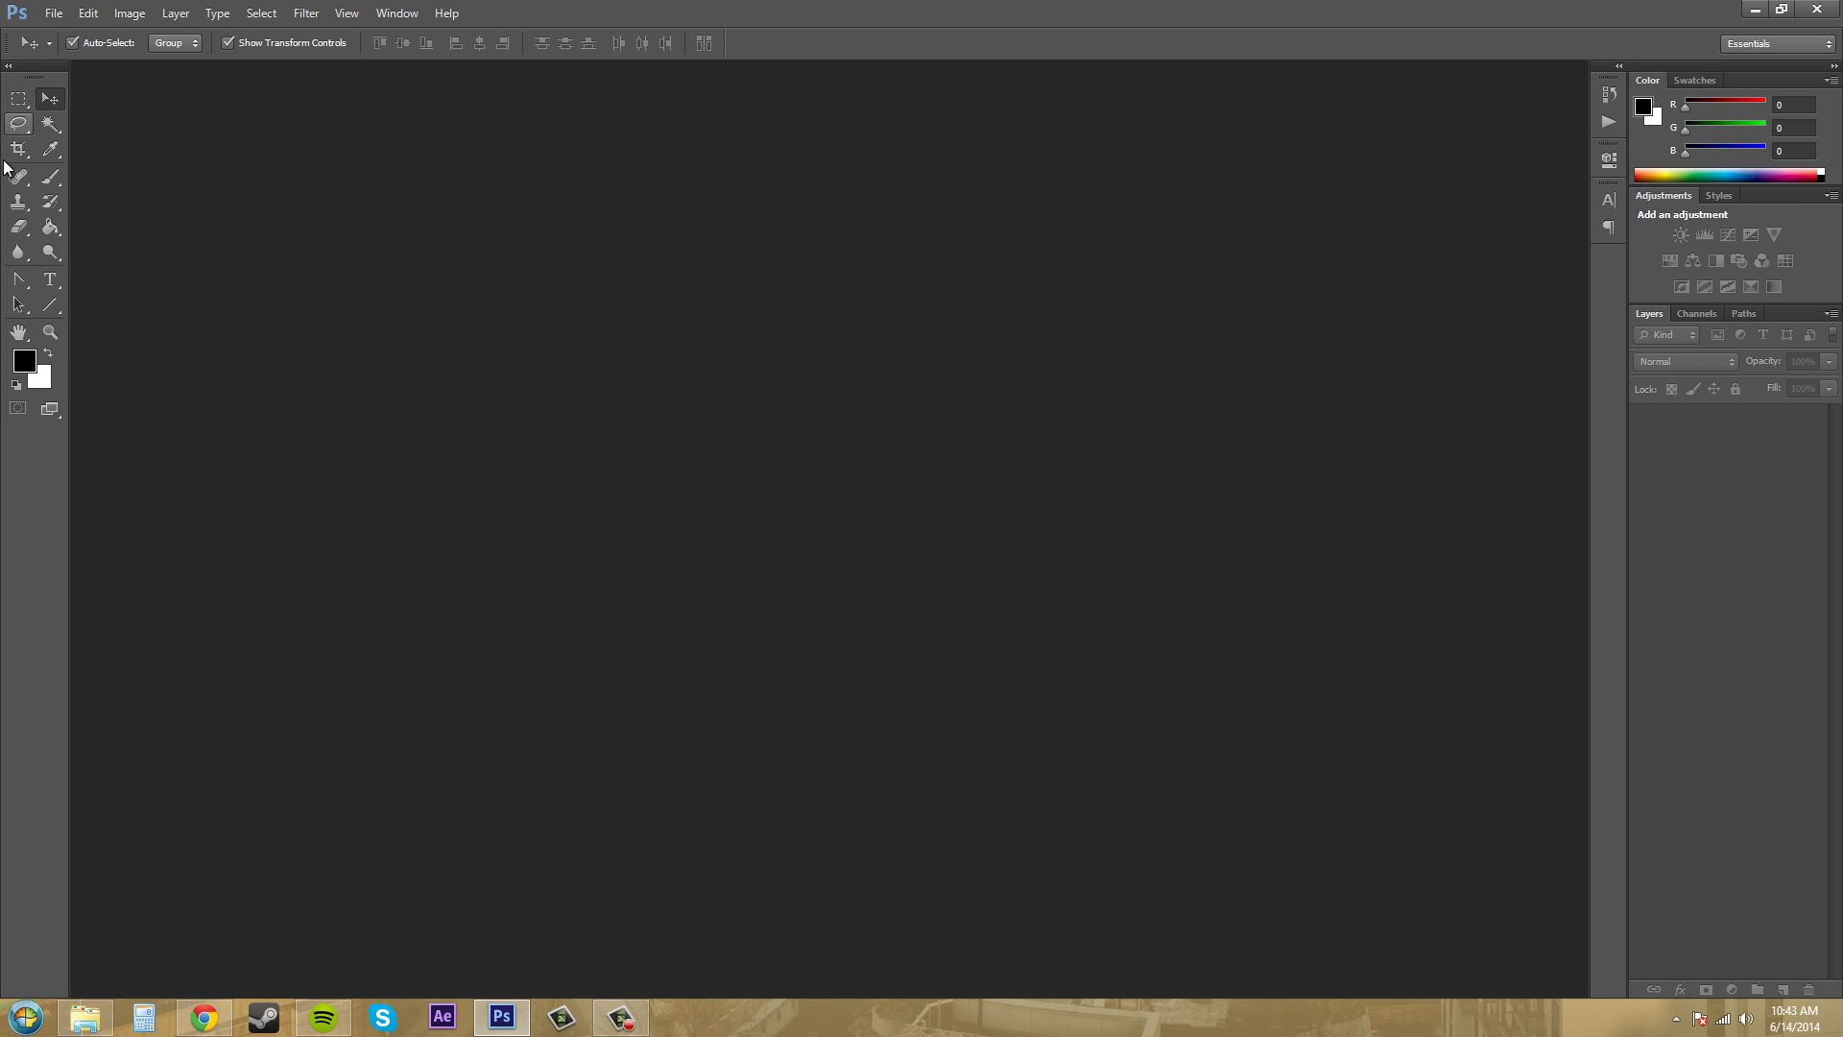
click(19, 99)
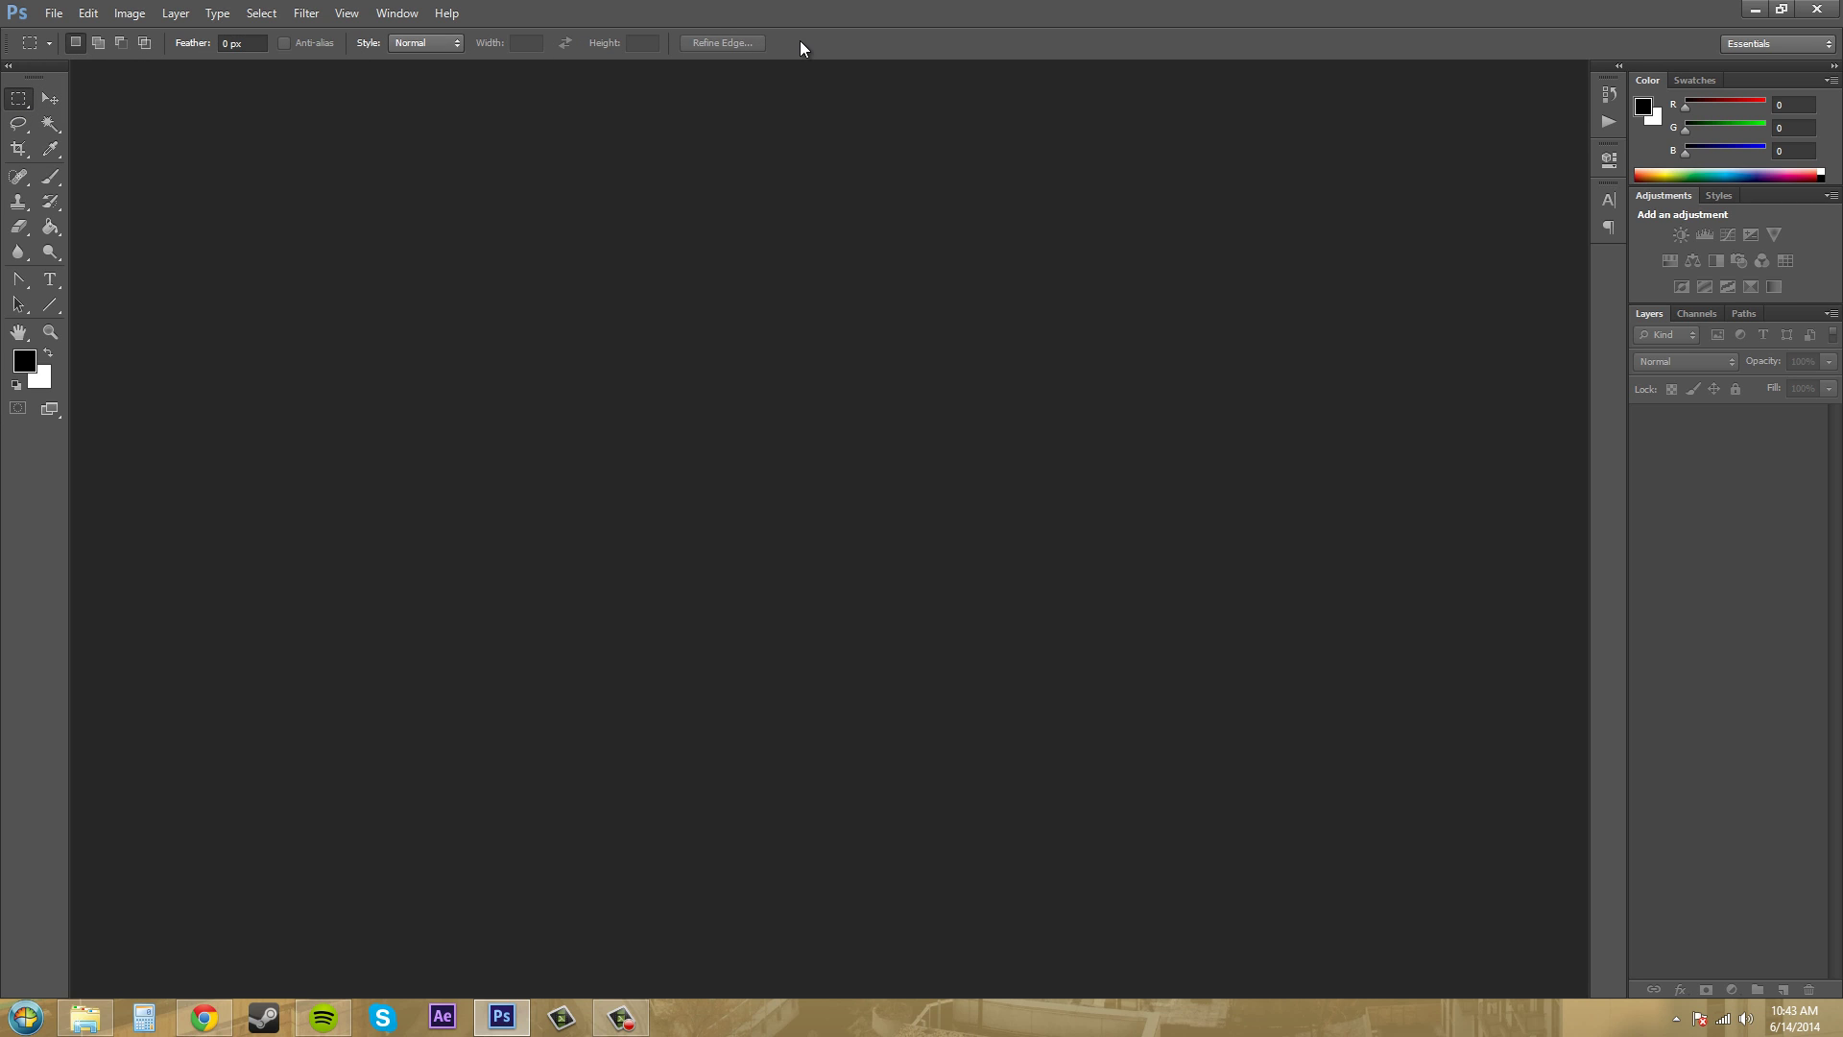
click(55, 124)
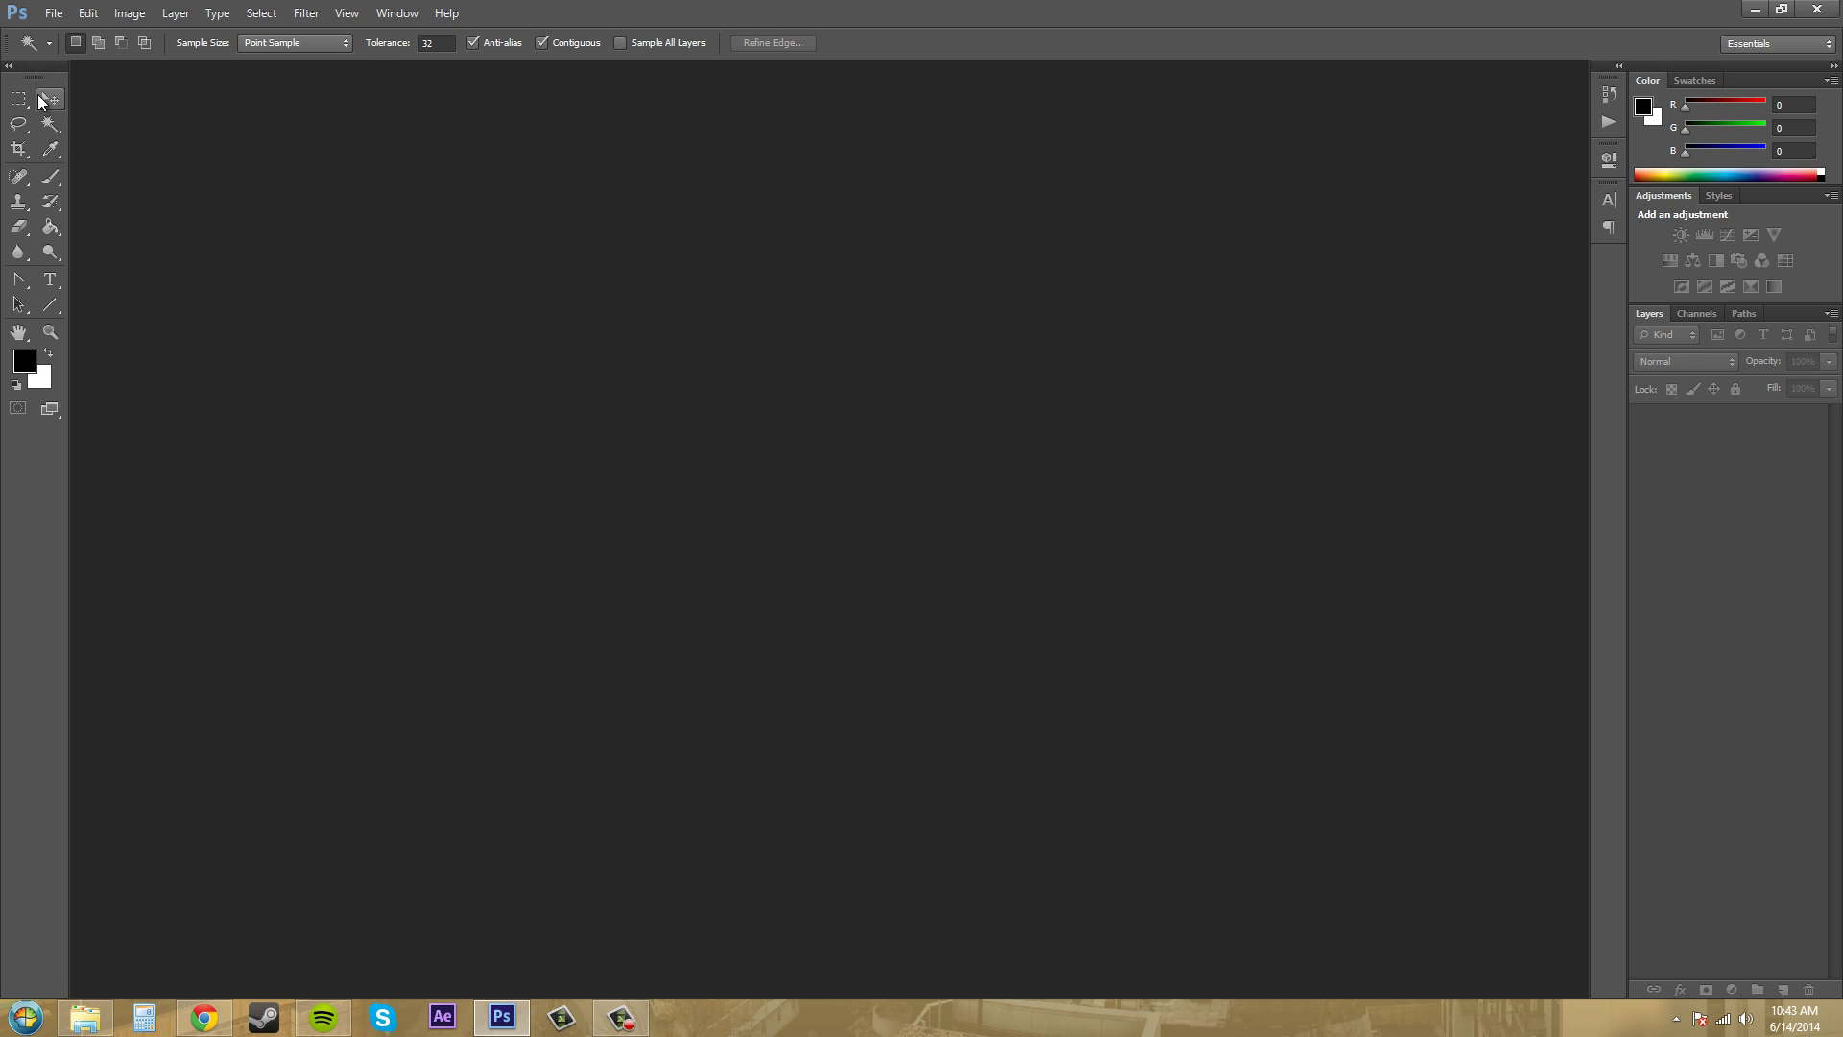
click(50, 98)
click(18, 149)
click(50, 149)
click(51, 100)
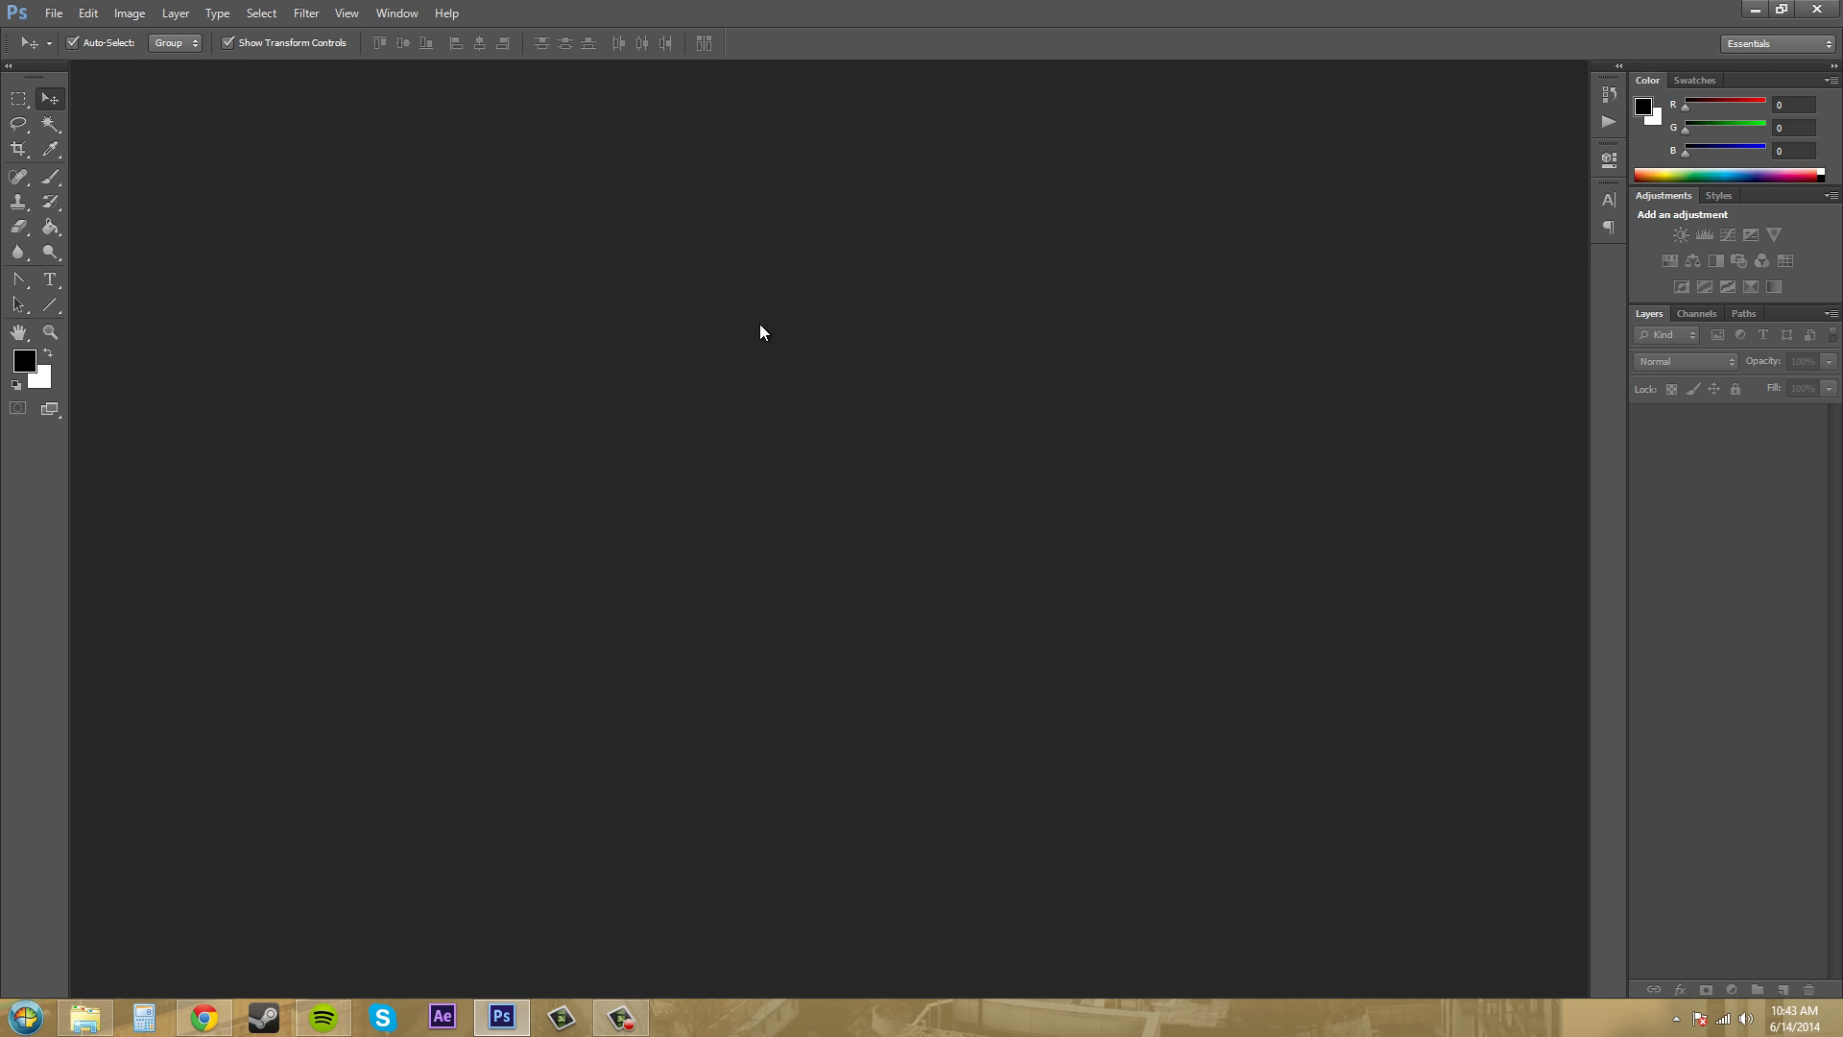
click(1795, 42)
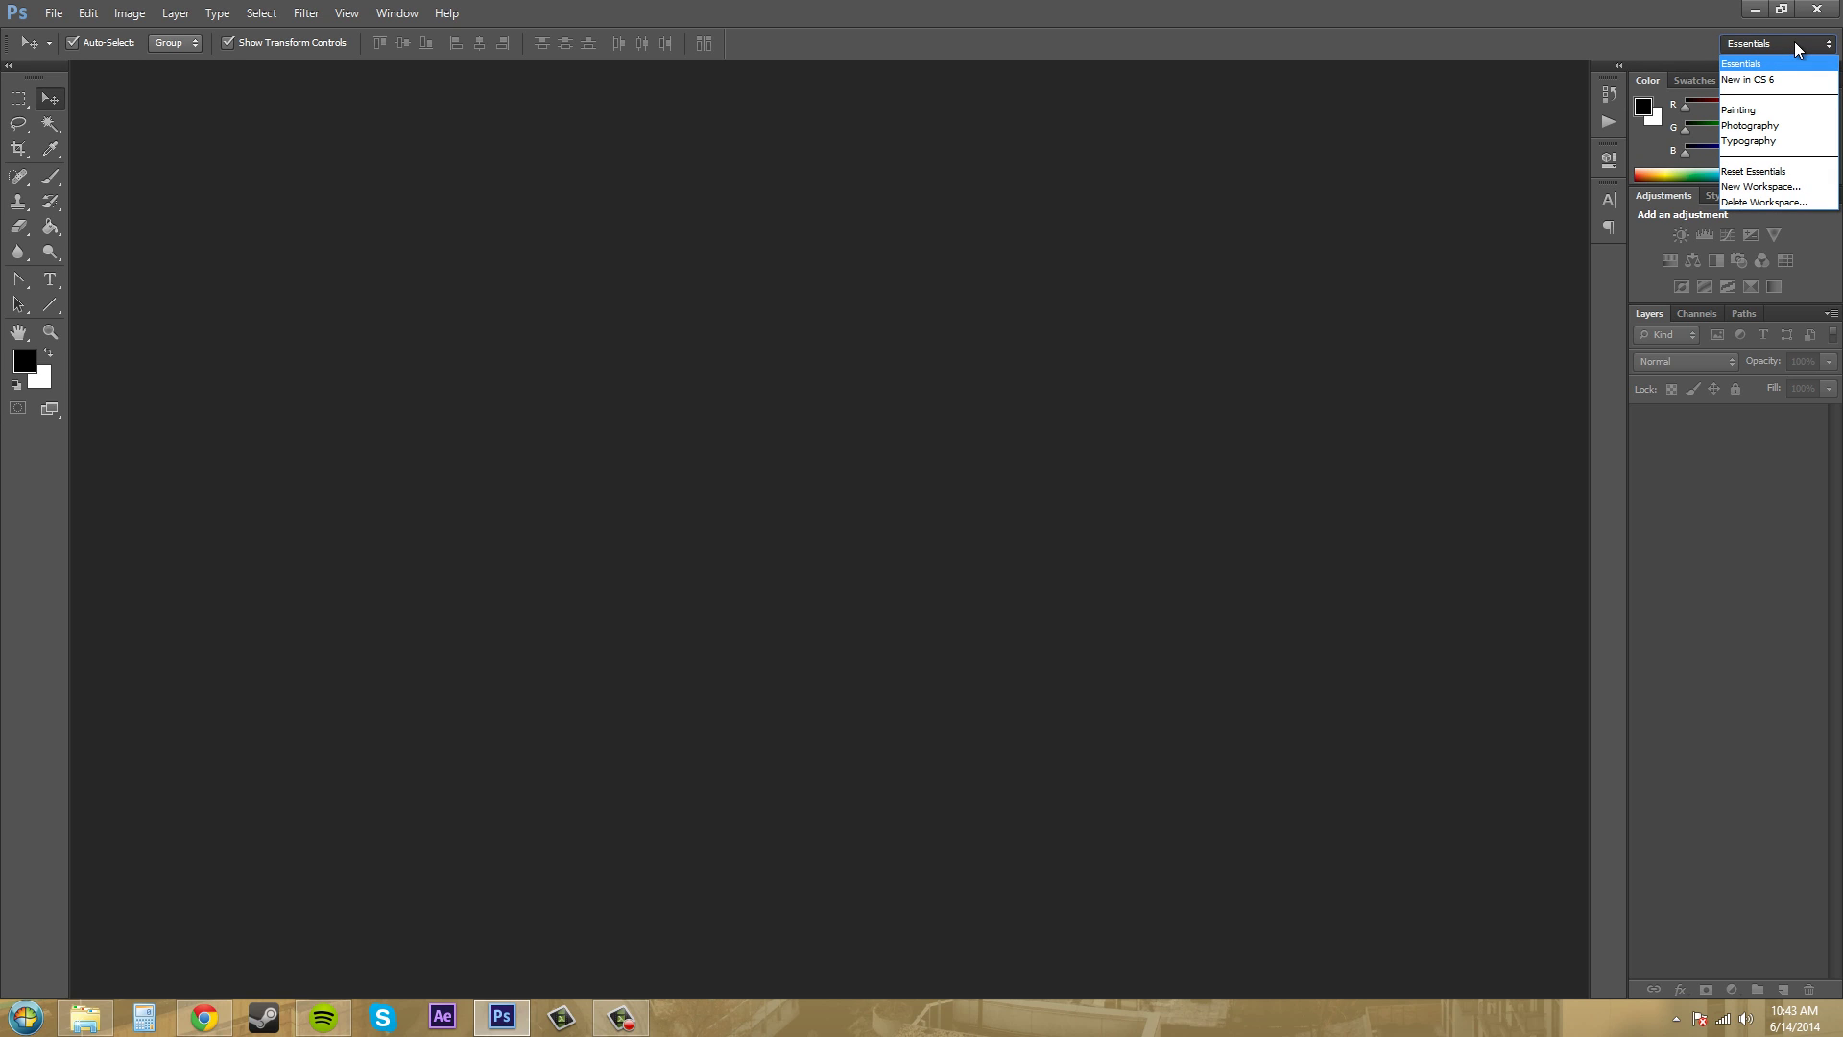
click(1746, 112)
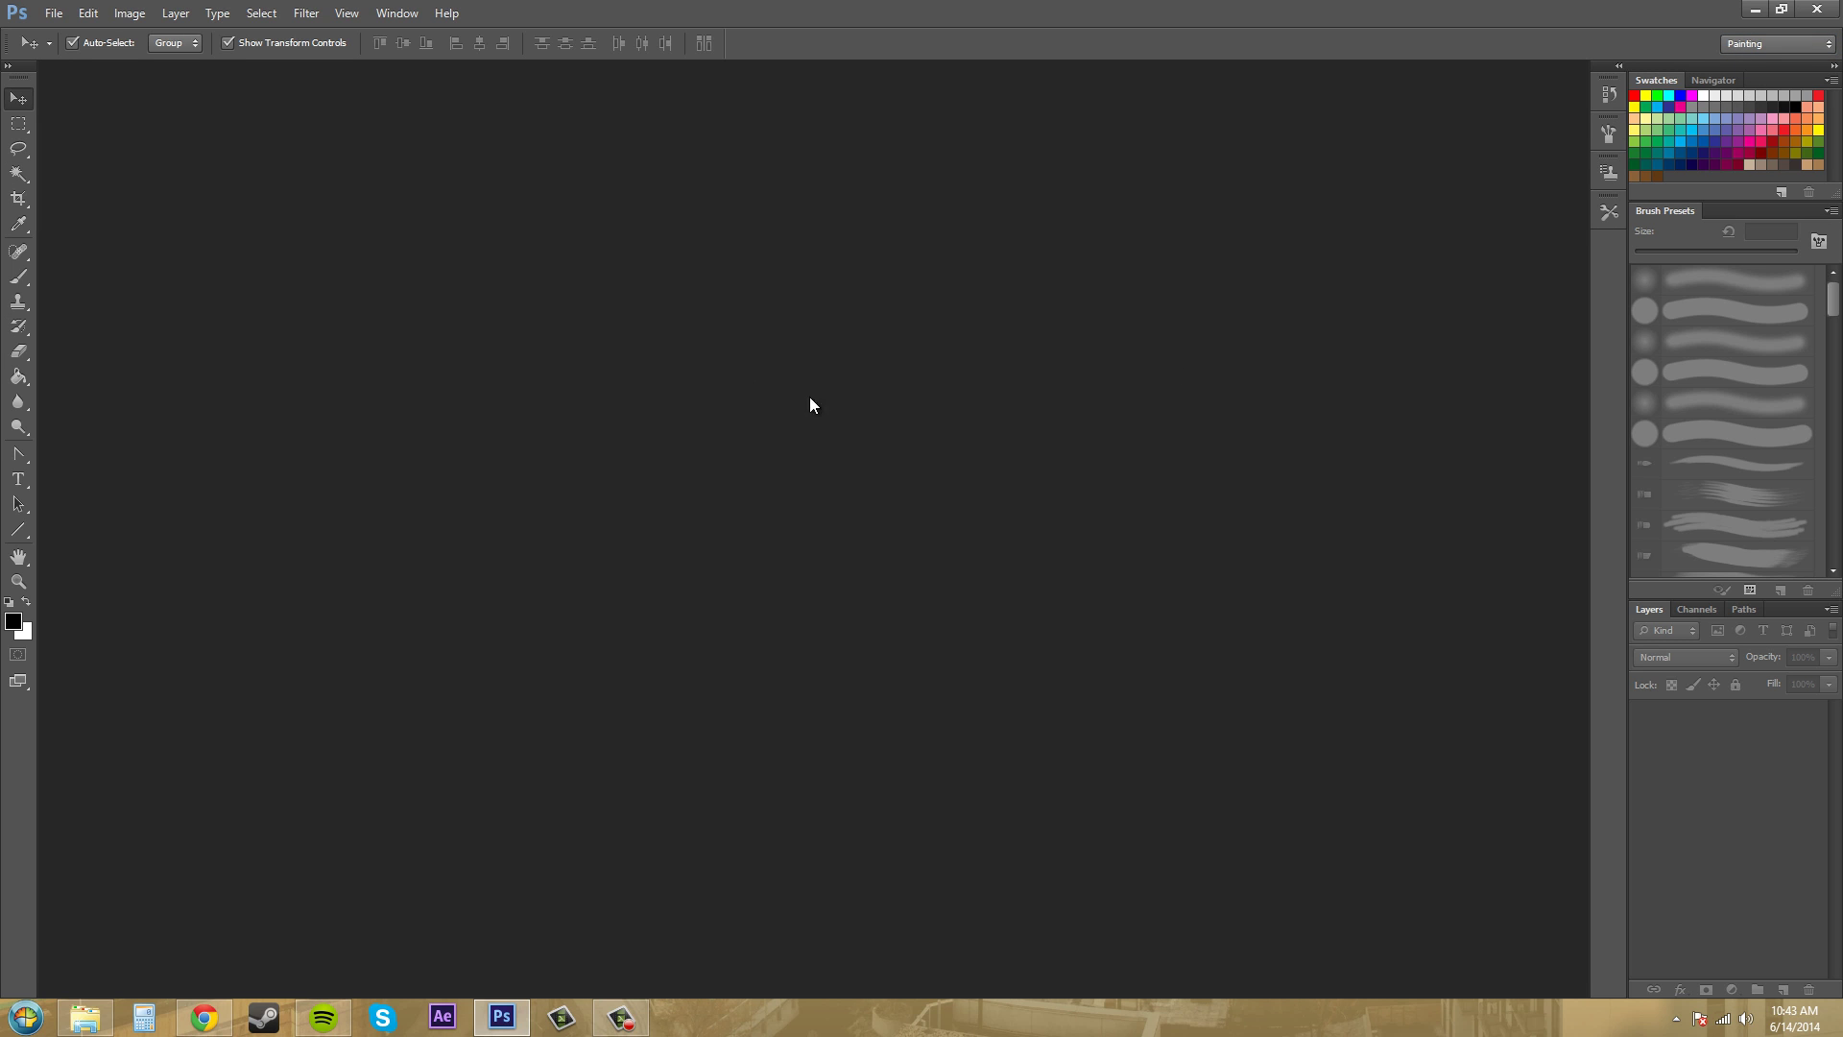
click(1754, 48)
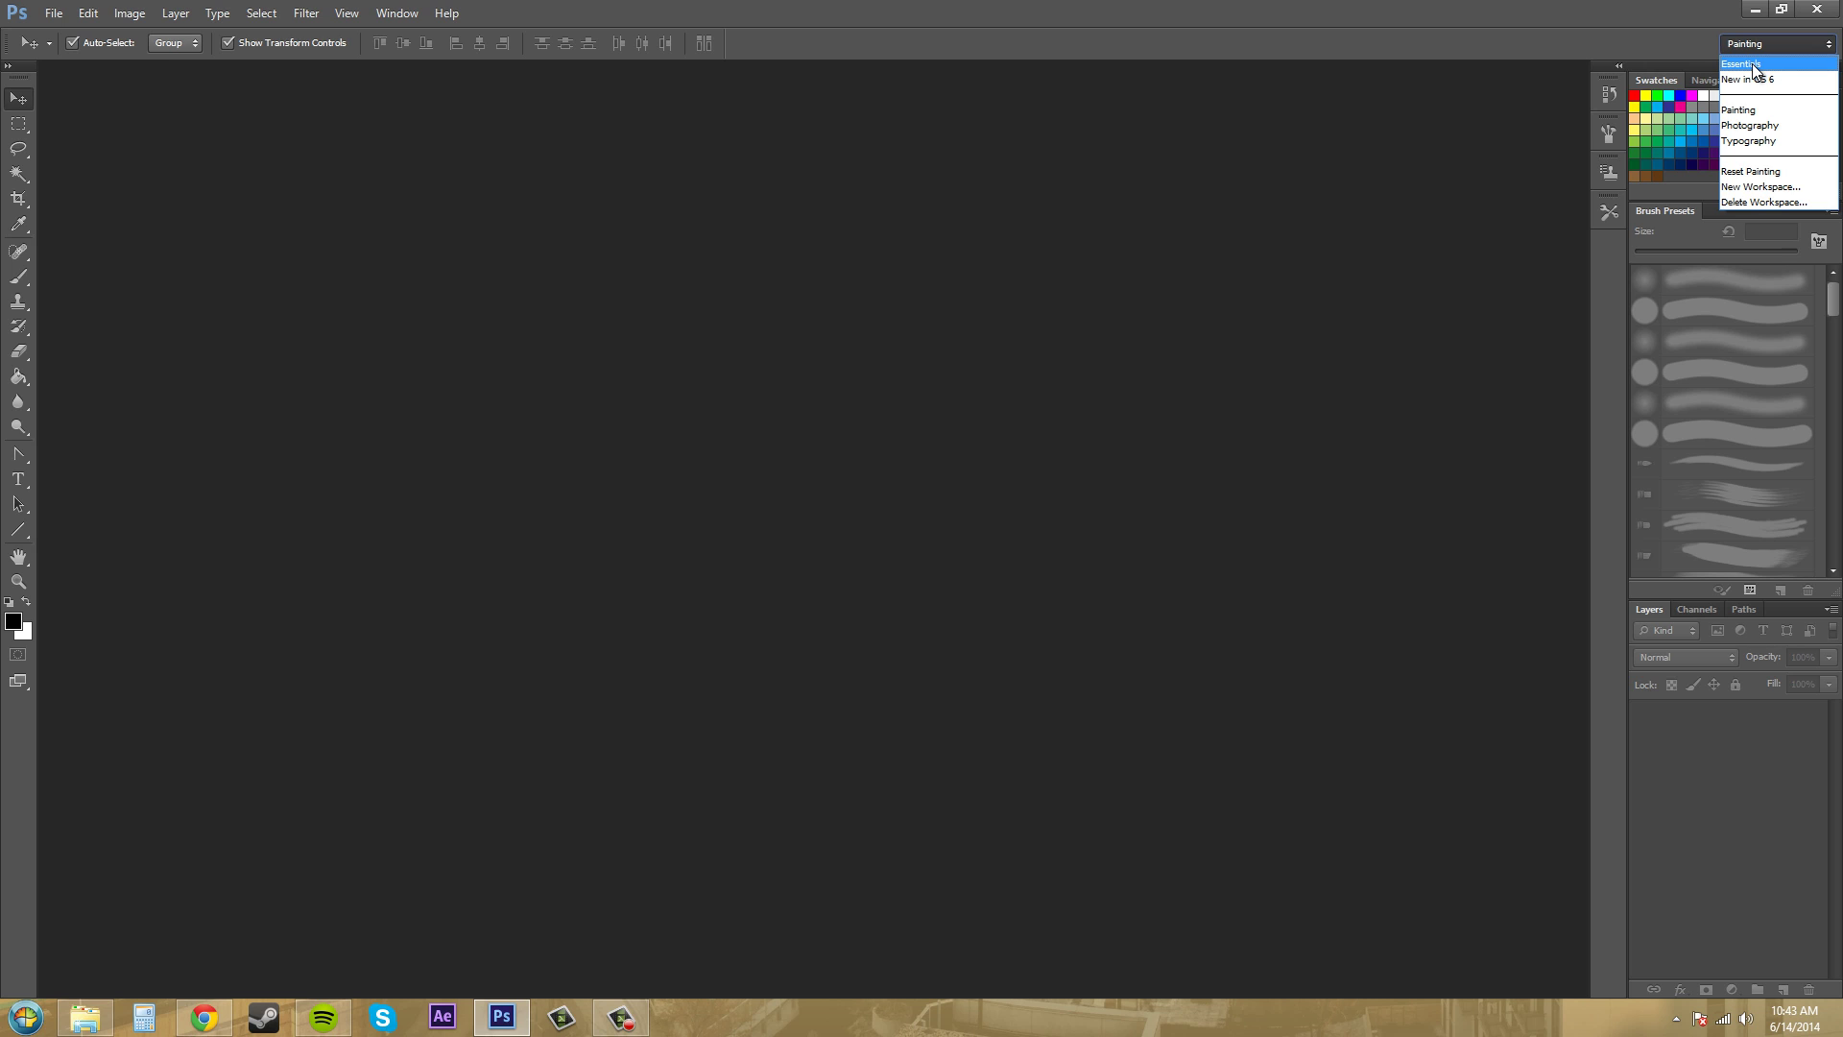
click(1754, 64)
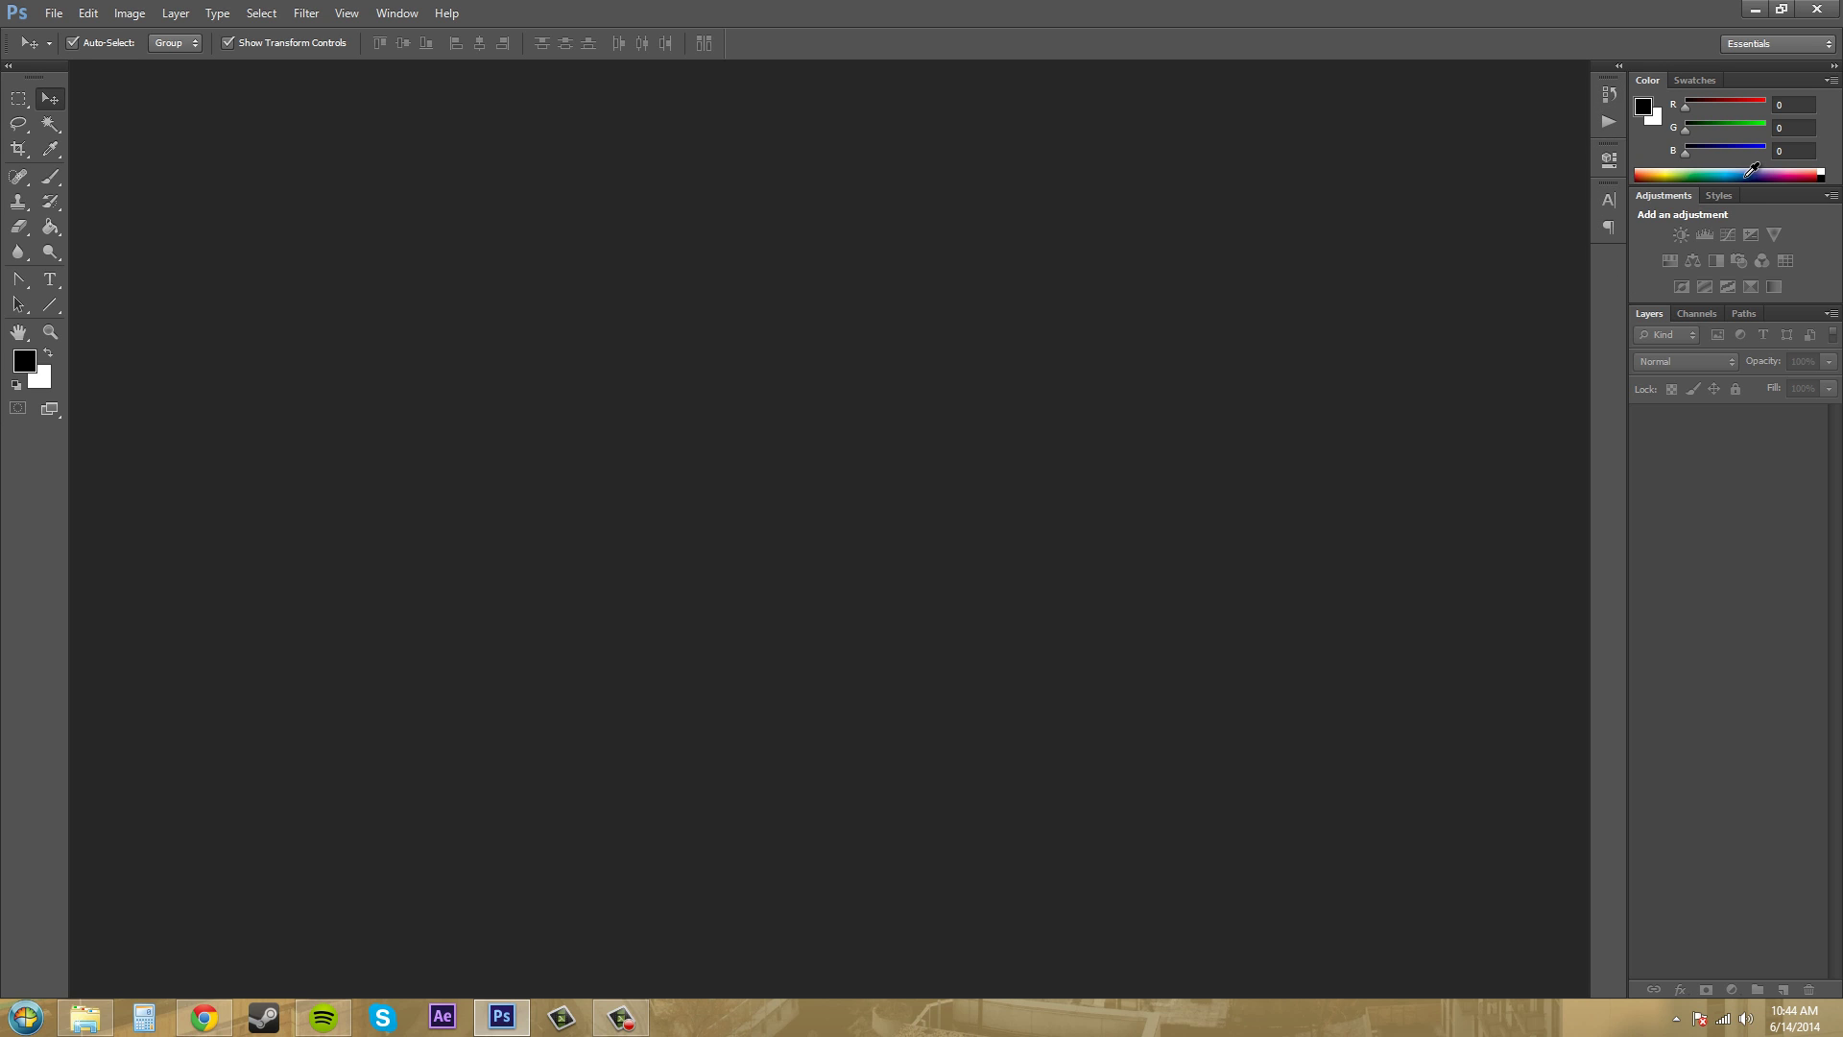
click(1696, 312)
click(1742, 313)
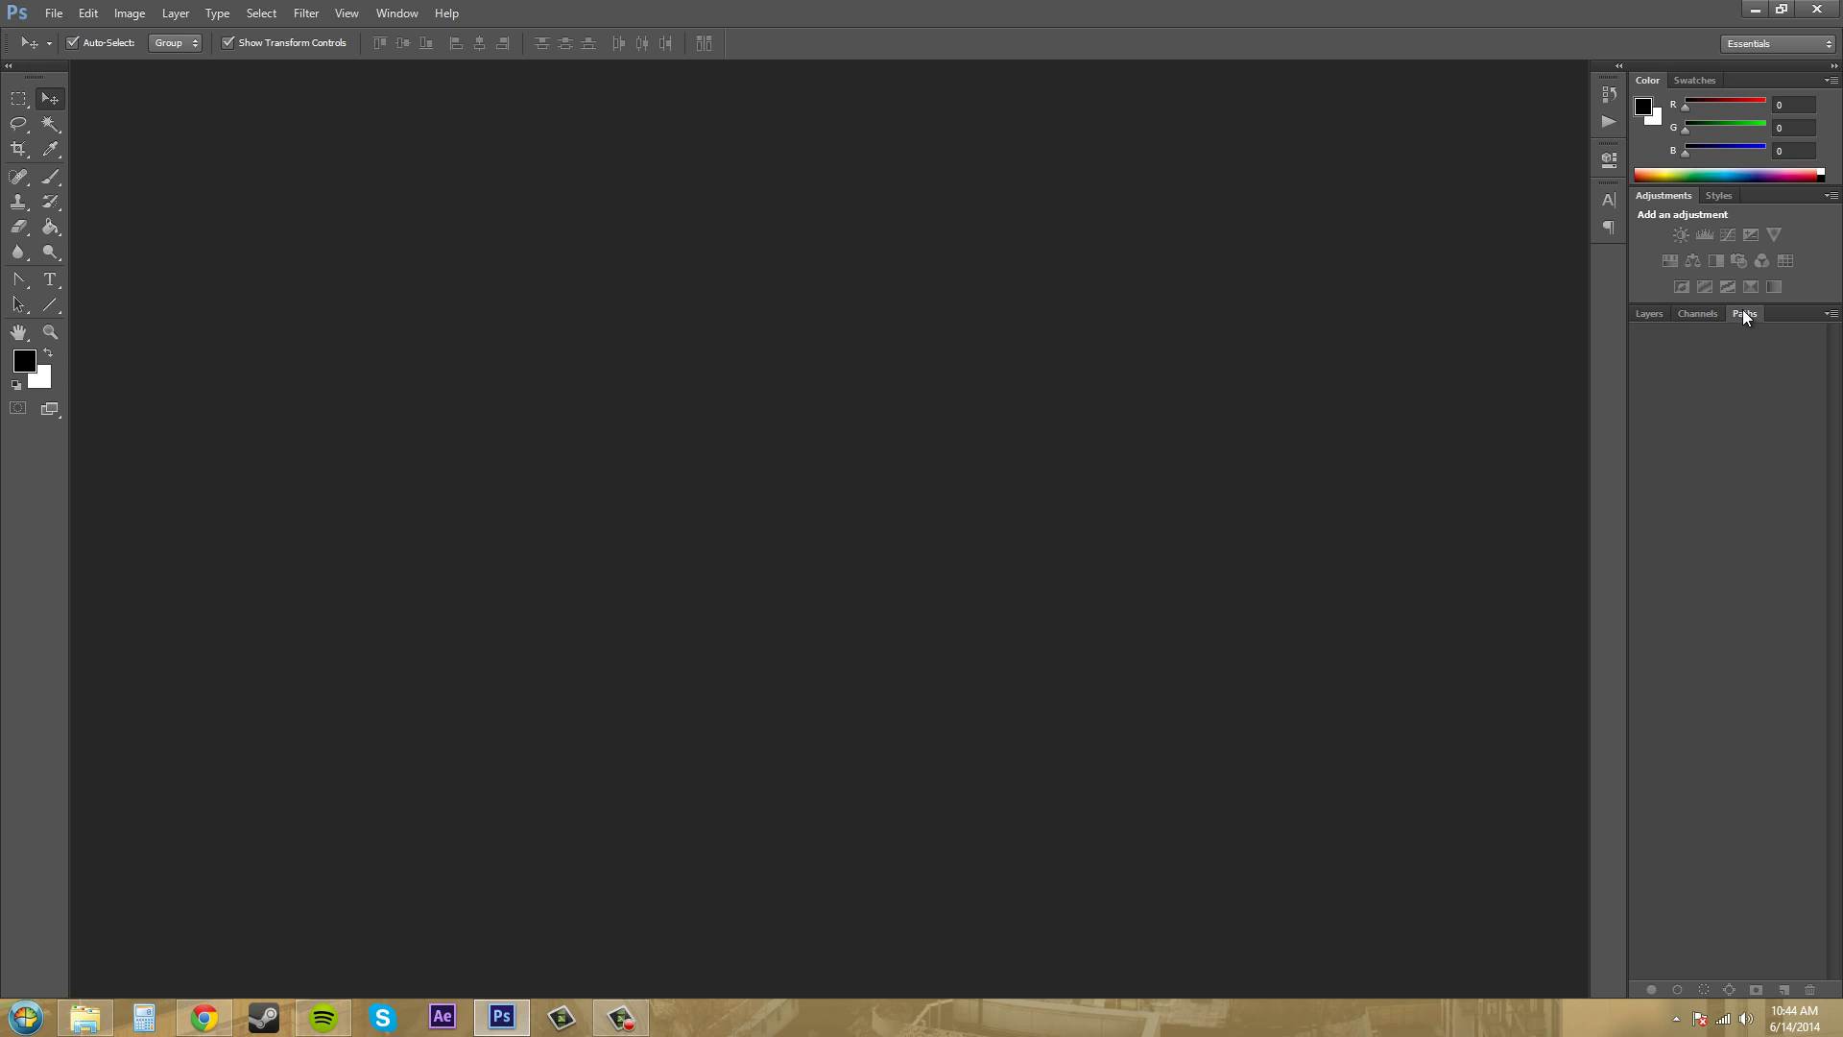
click(1645, 315)
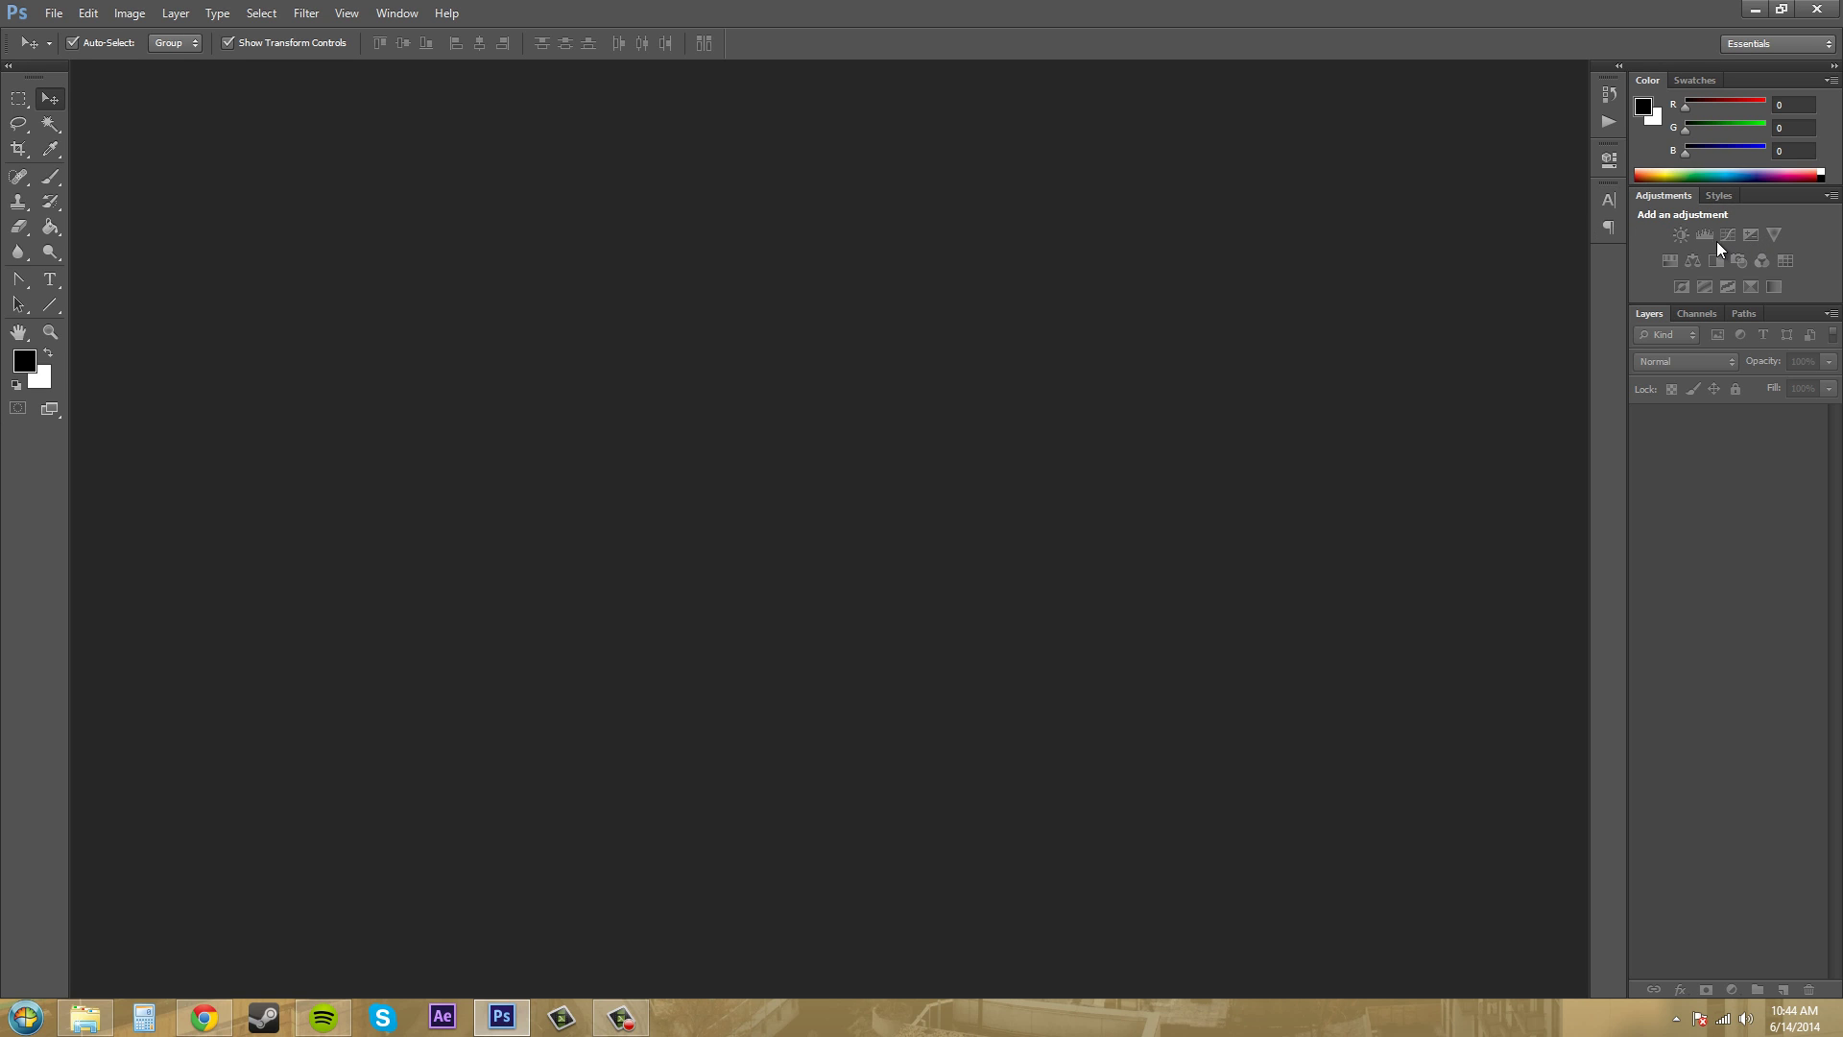
click(395, 12)
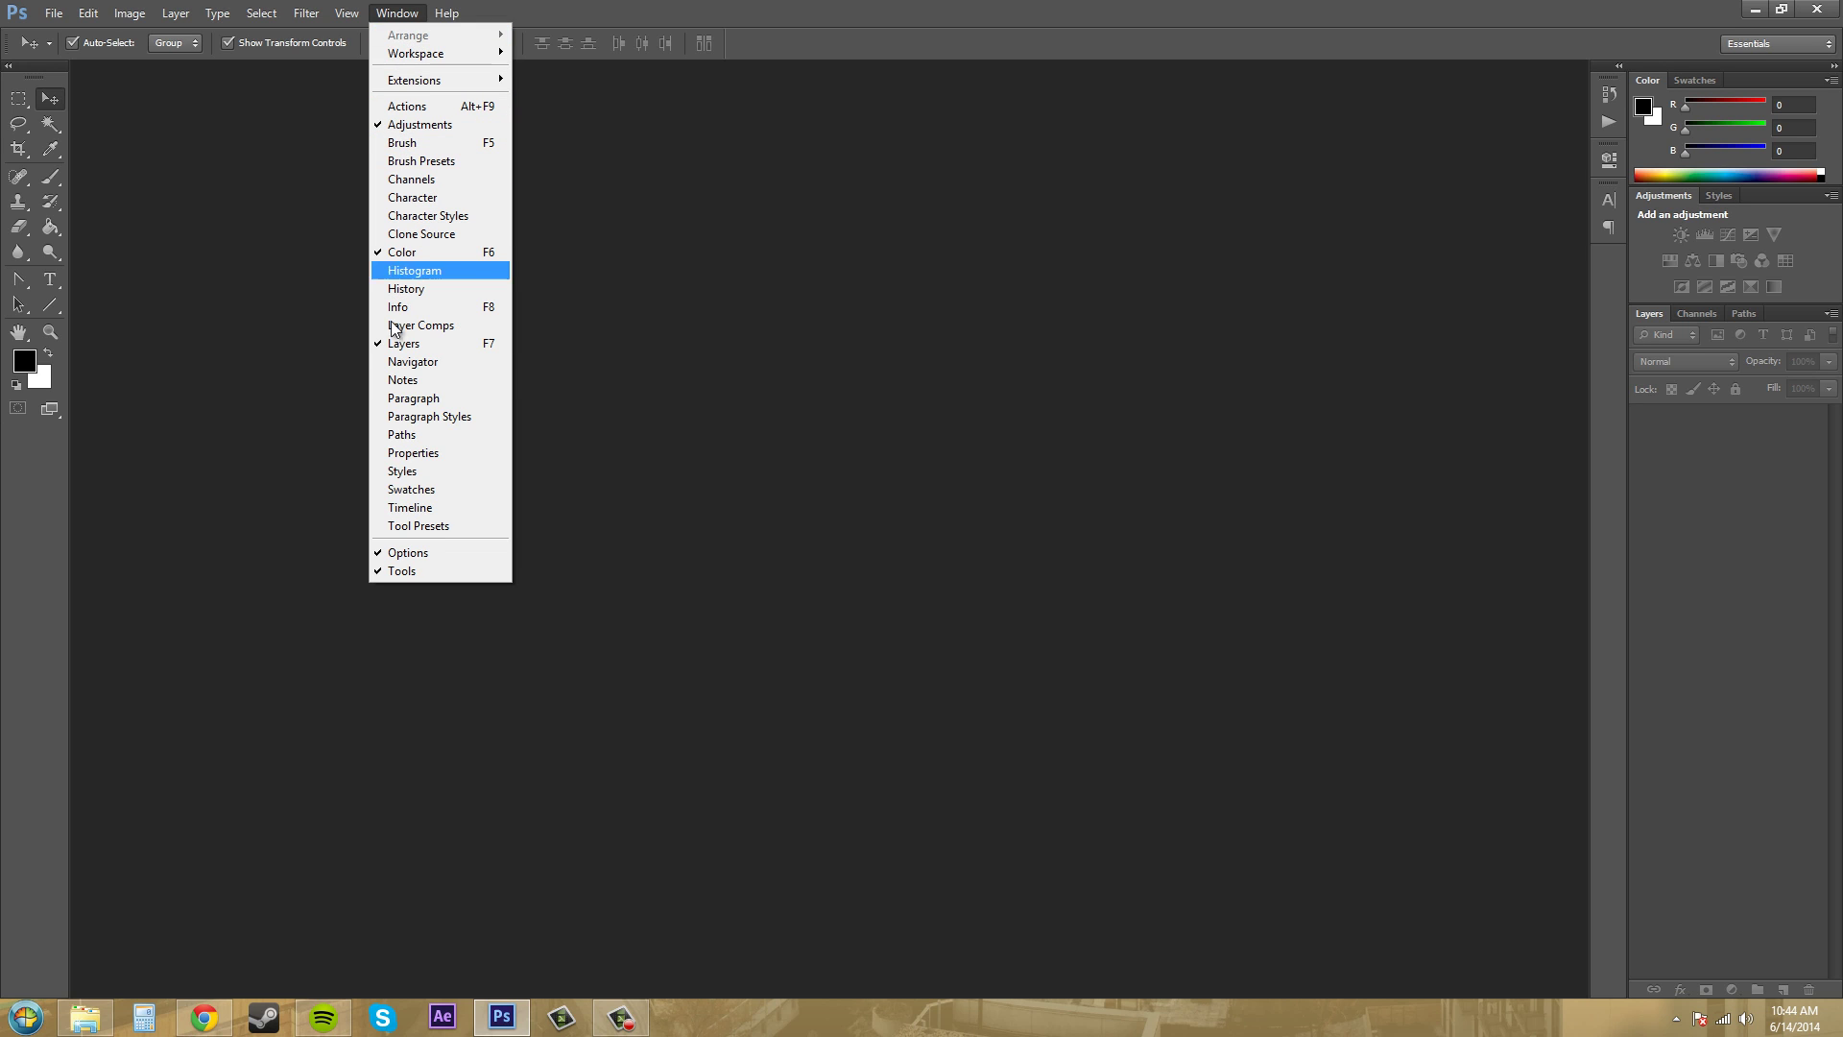
click(417, 455)
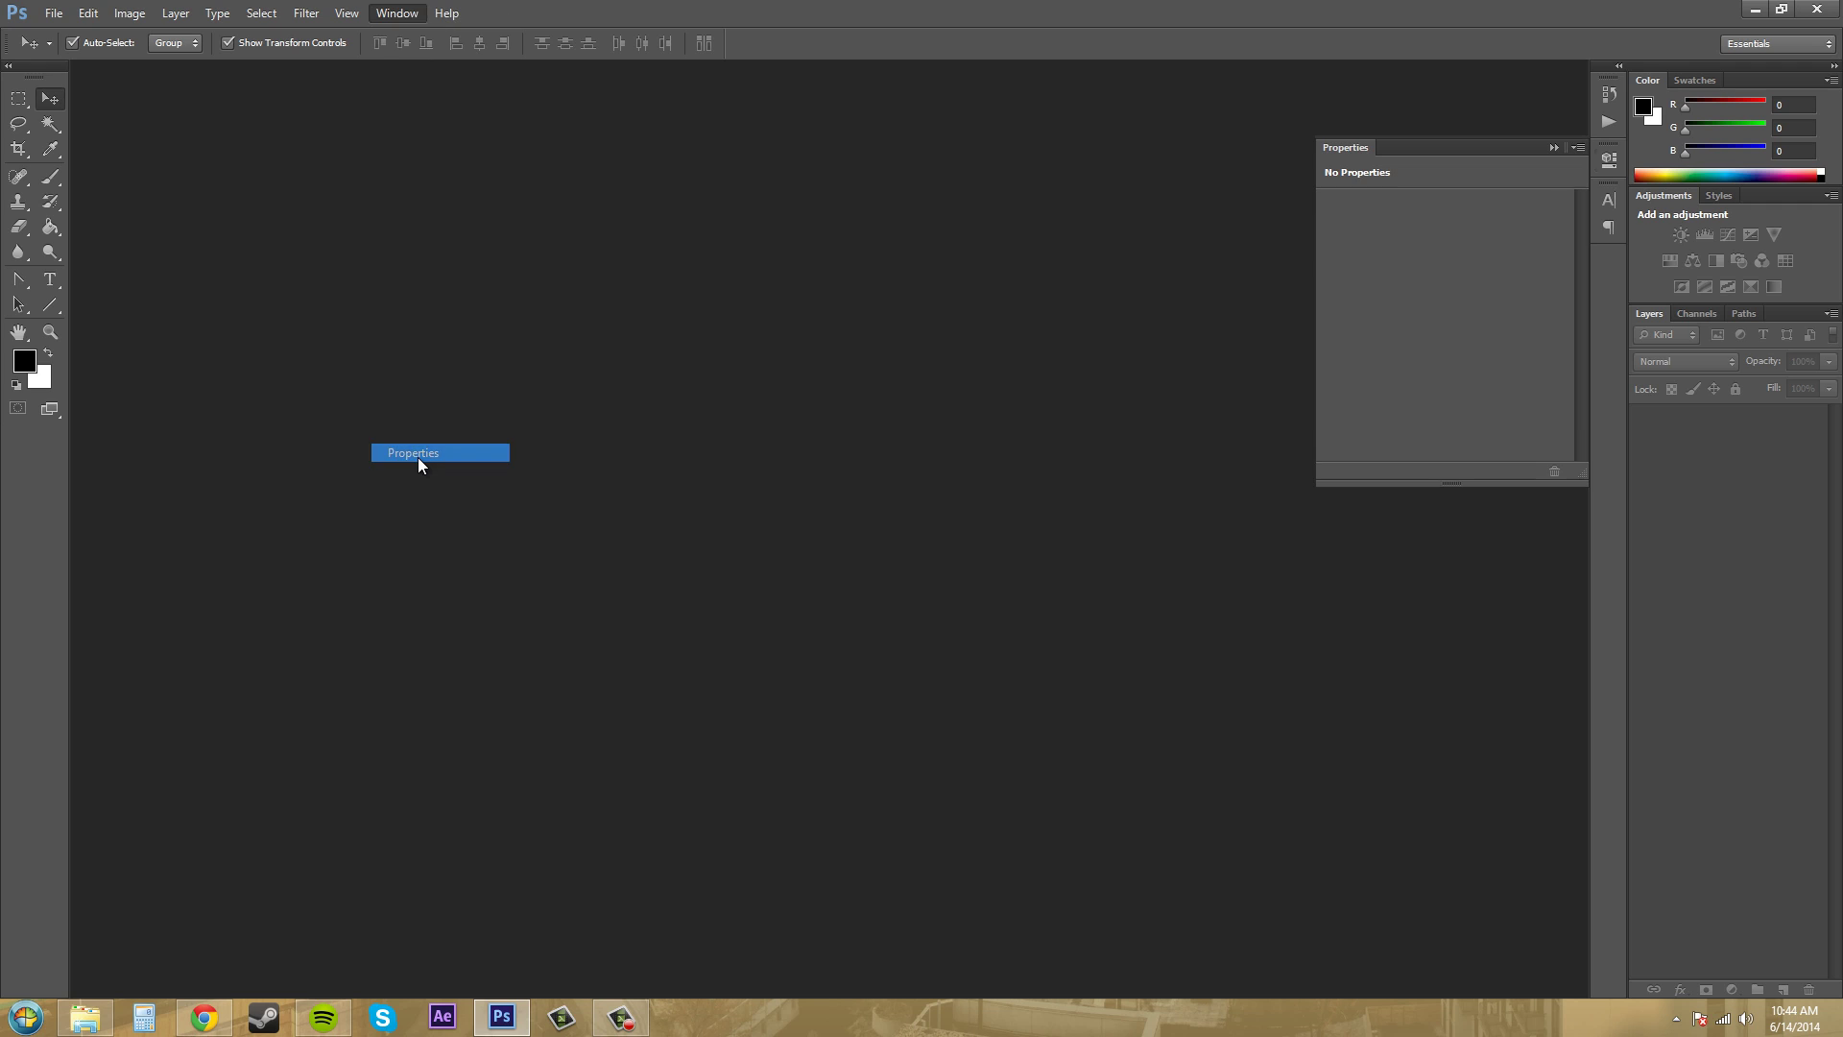
click(1554, 148)
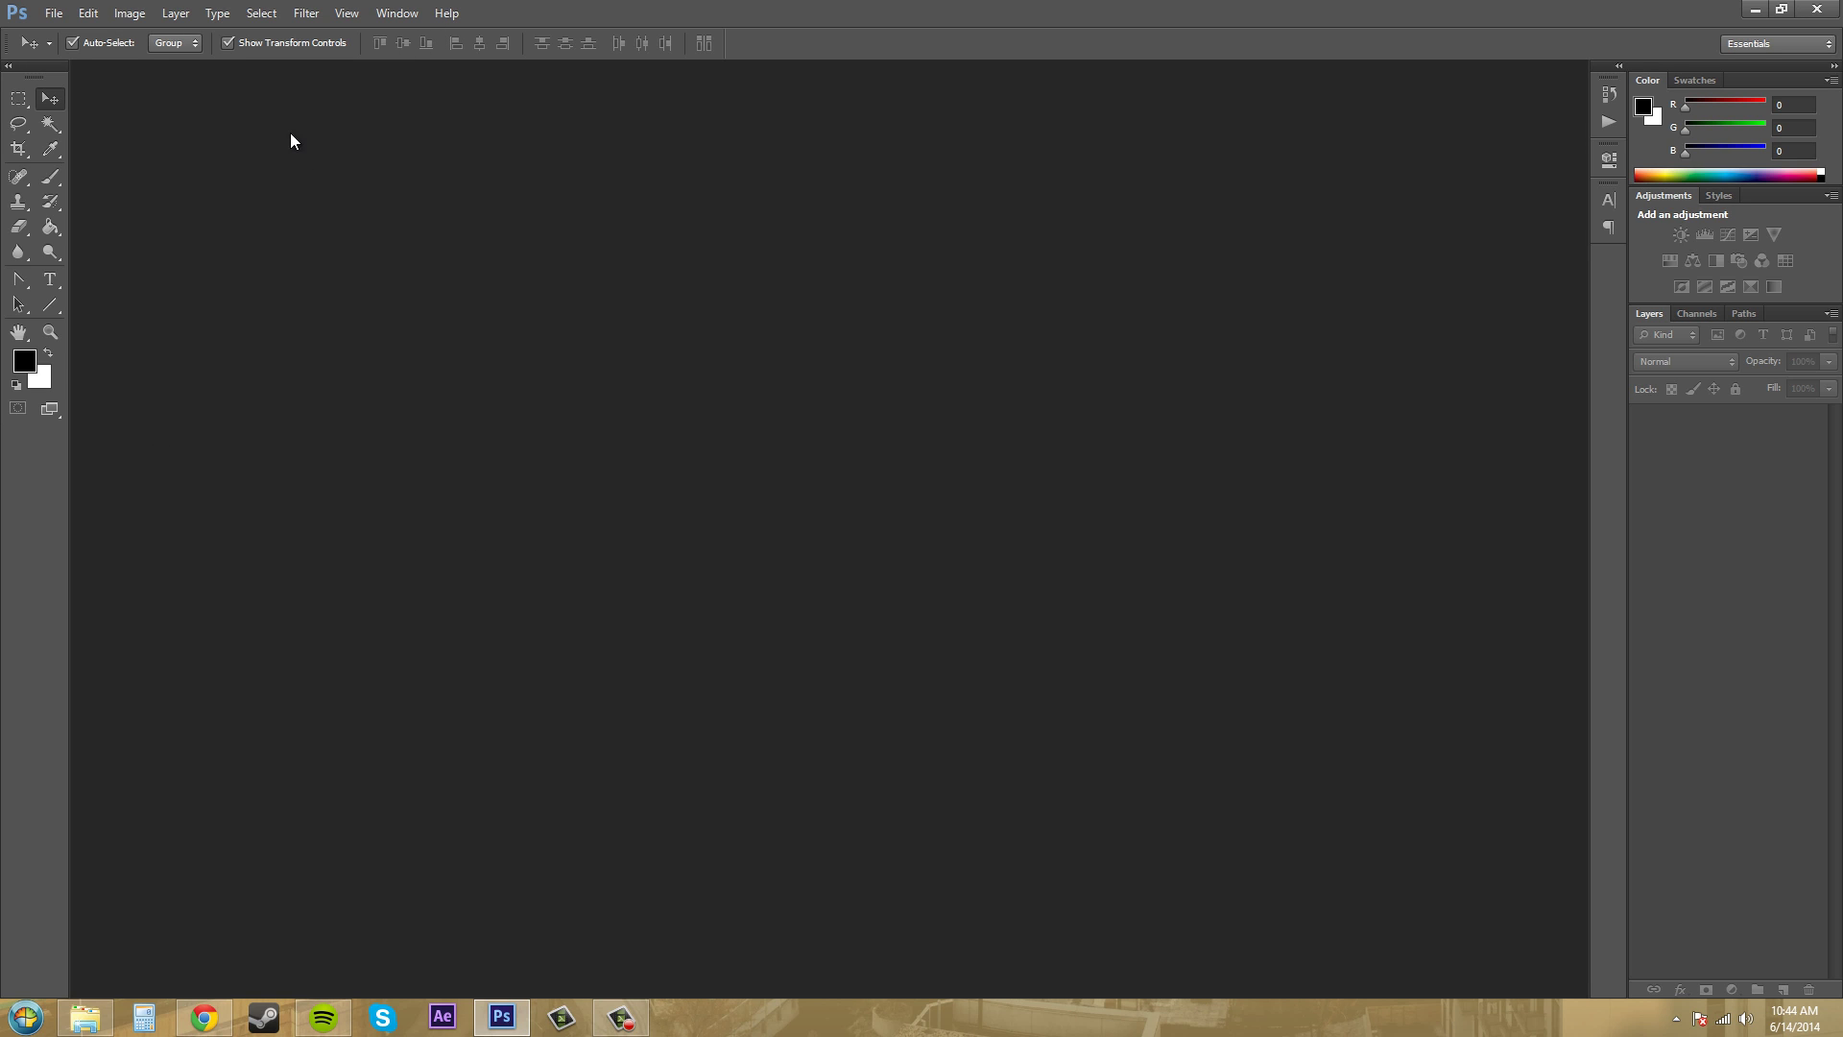
- Open the New document dialog from the File menu and move it higher on screen
click(54, 13)
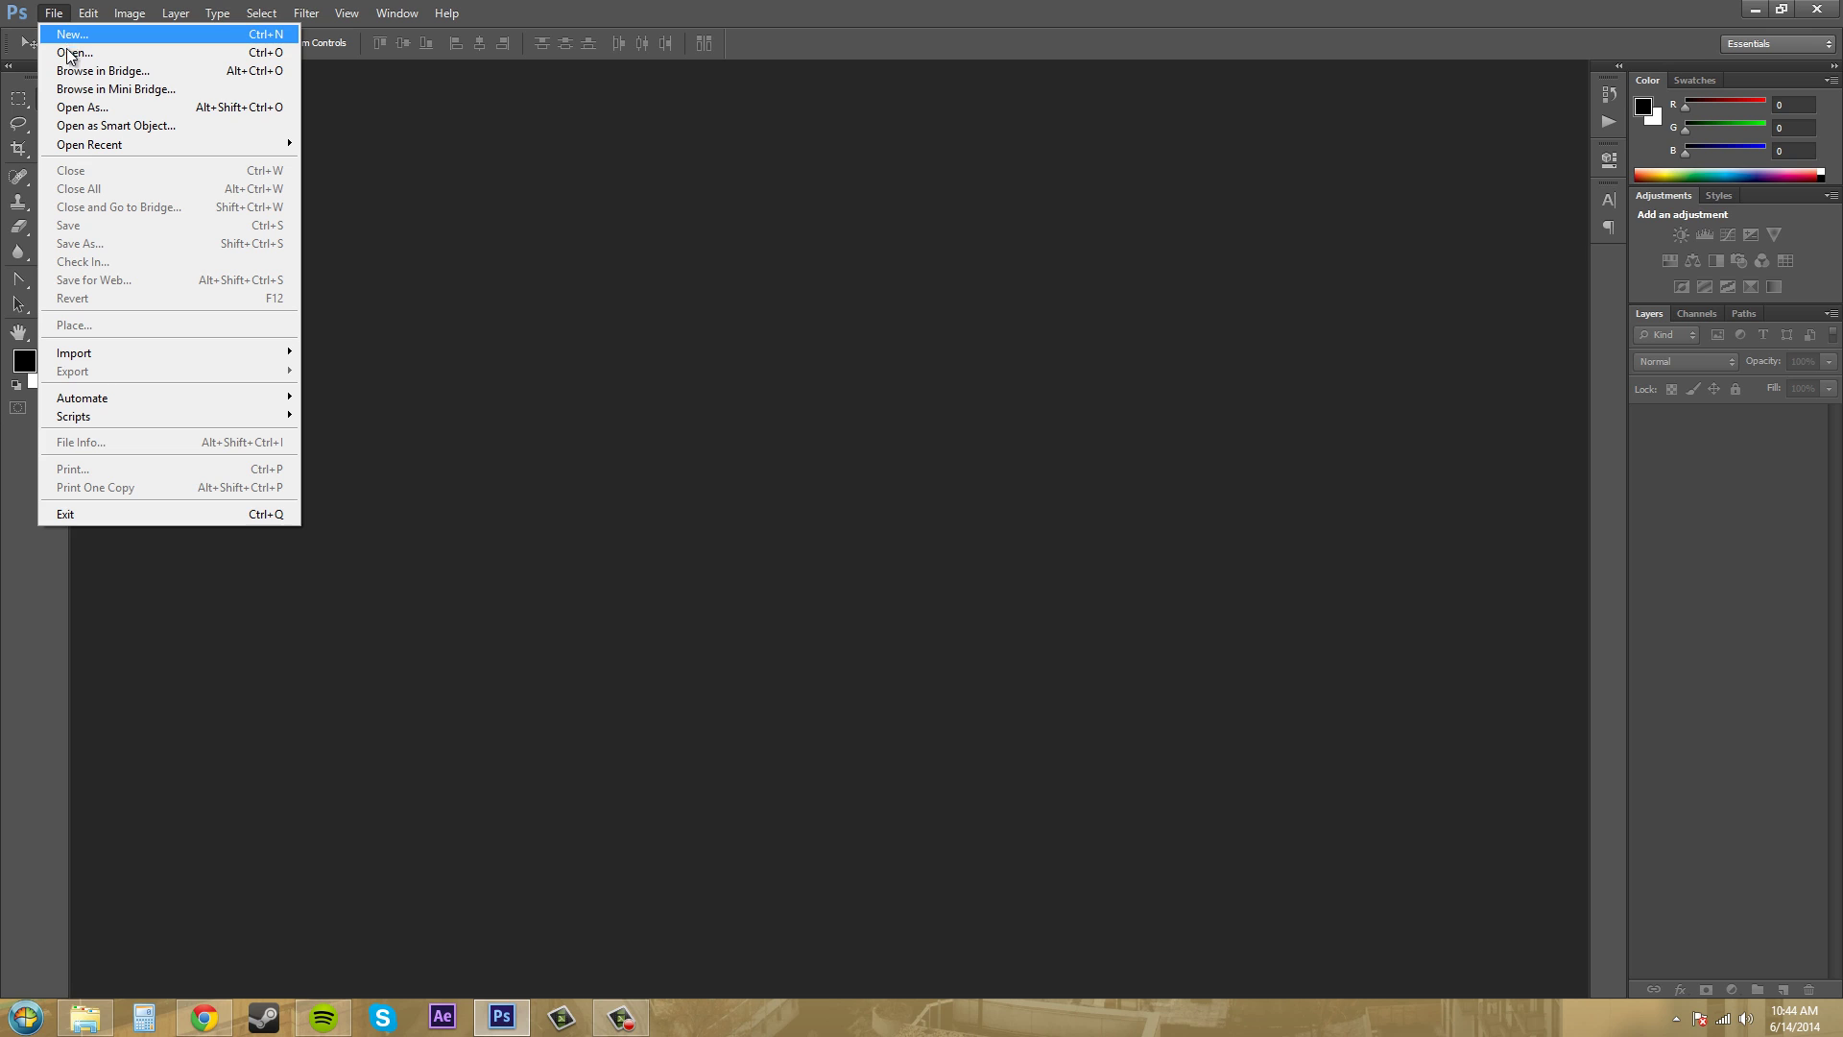
mouse_move(117, 145)
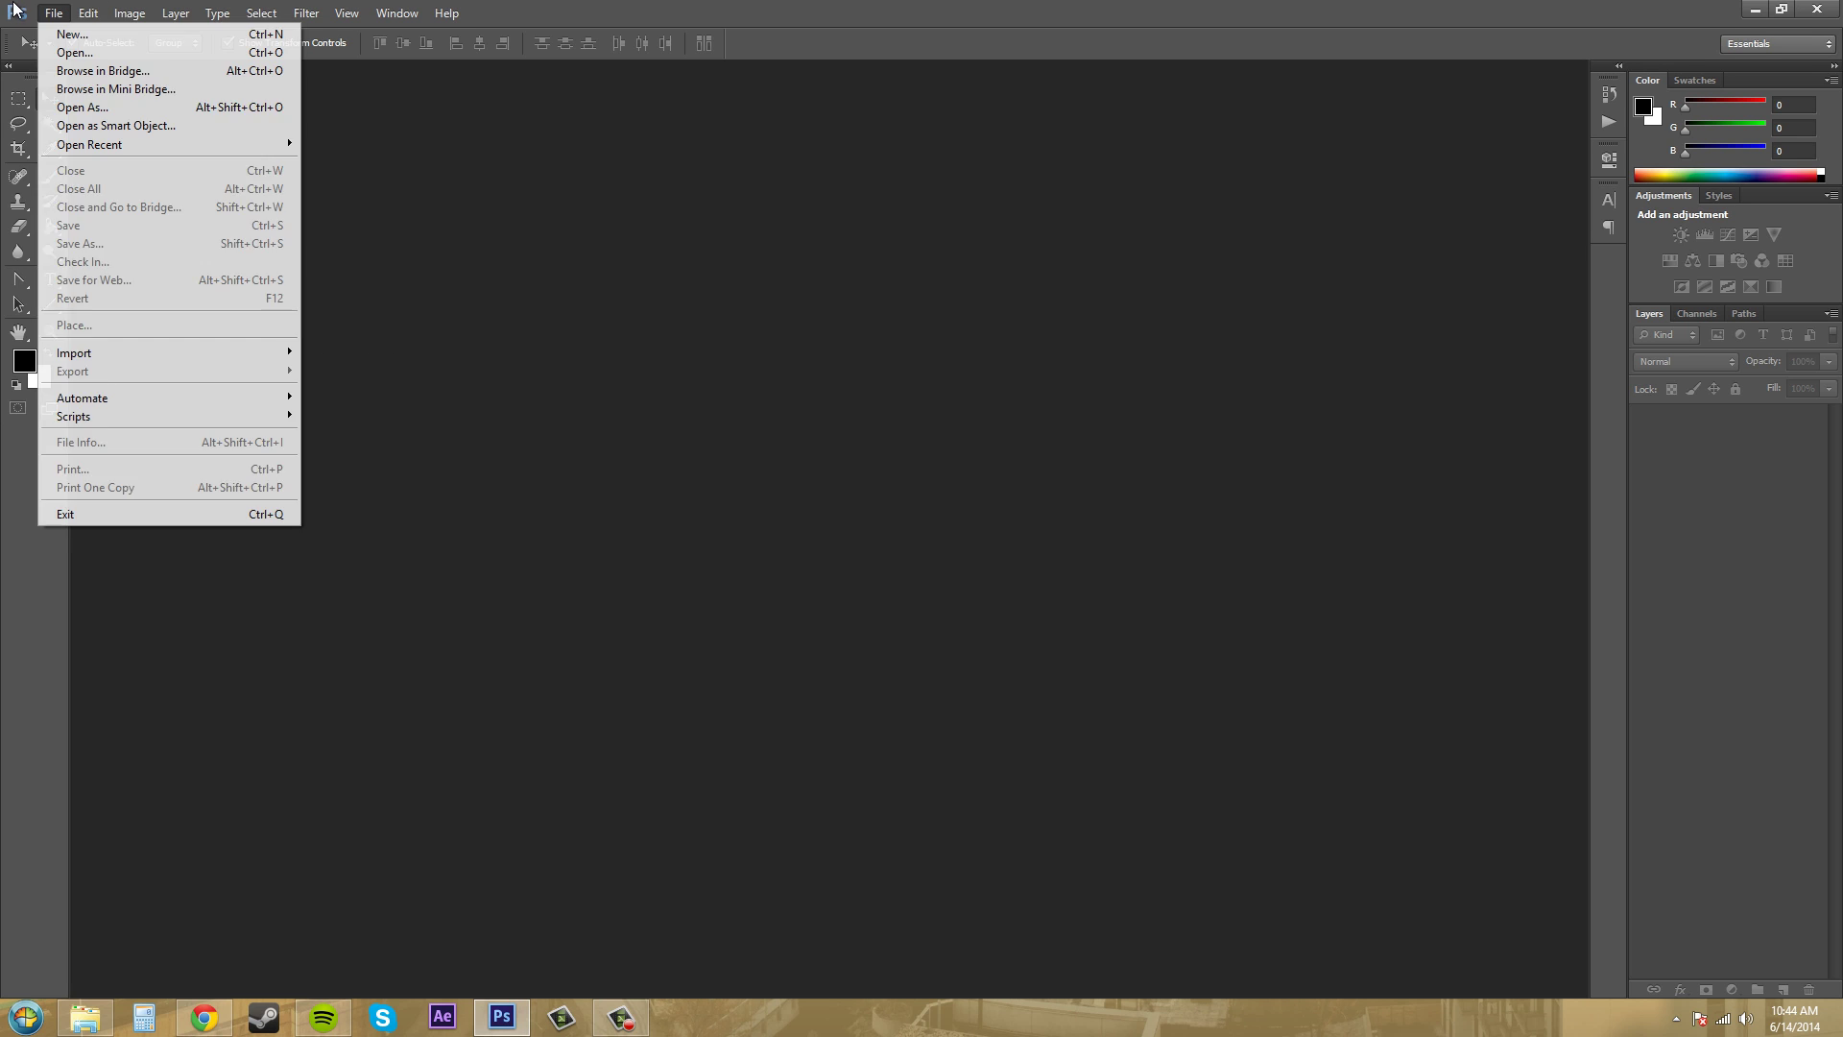
click(148, 36)
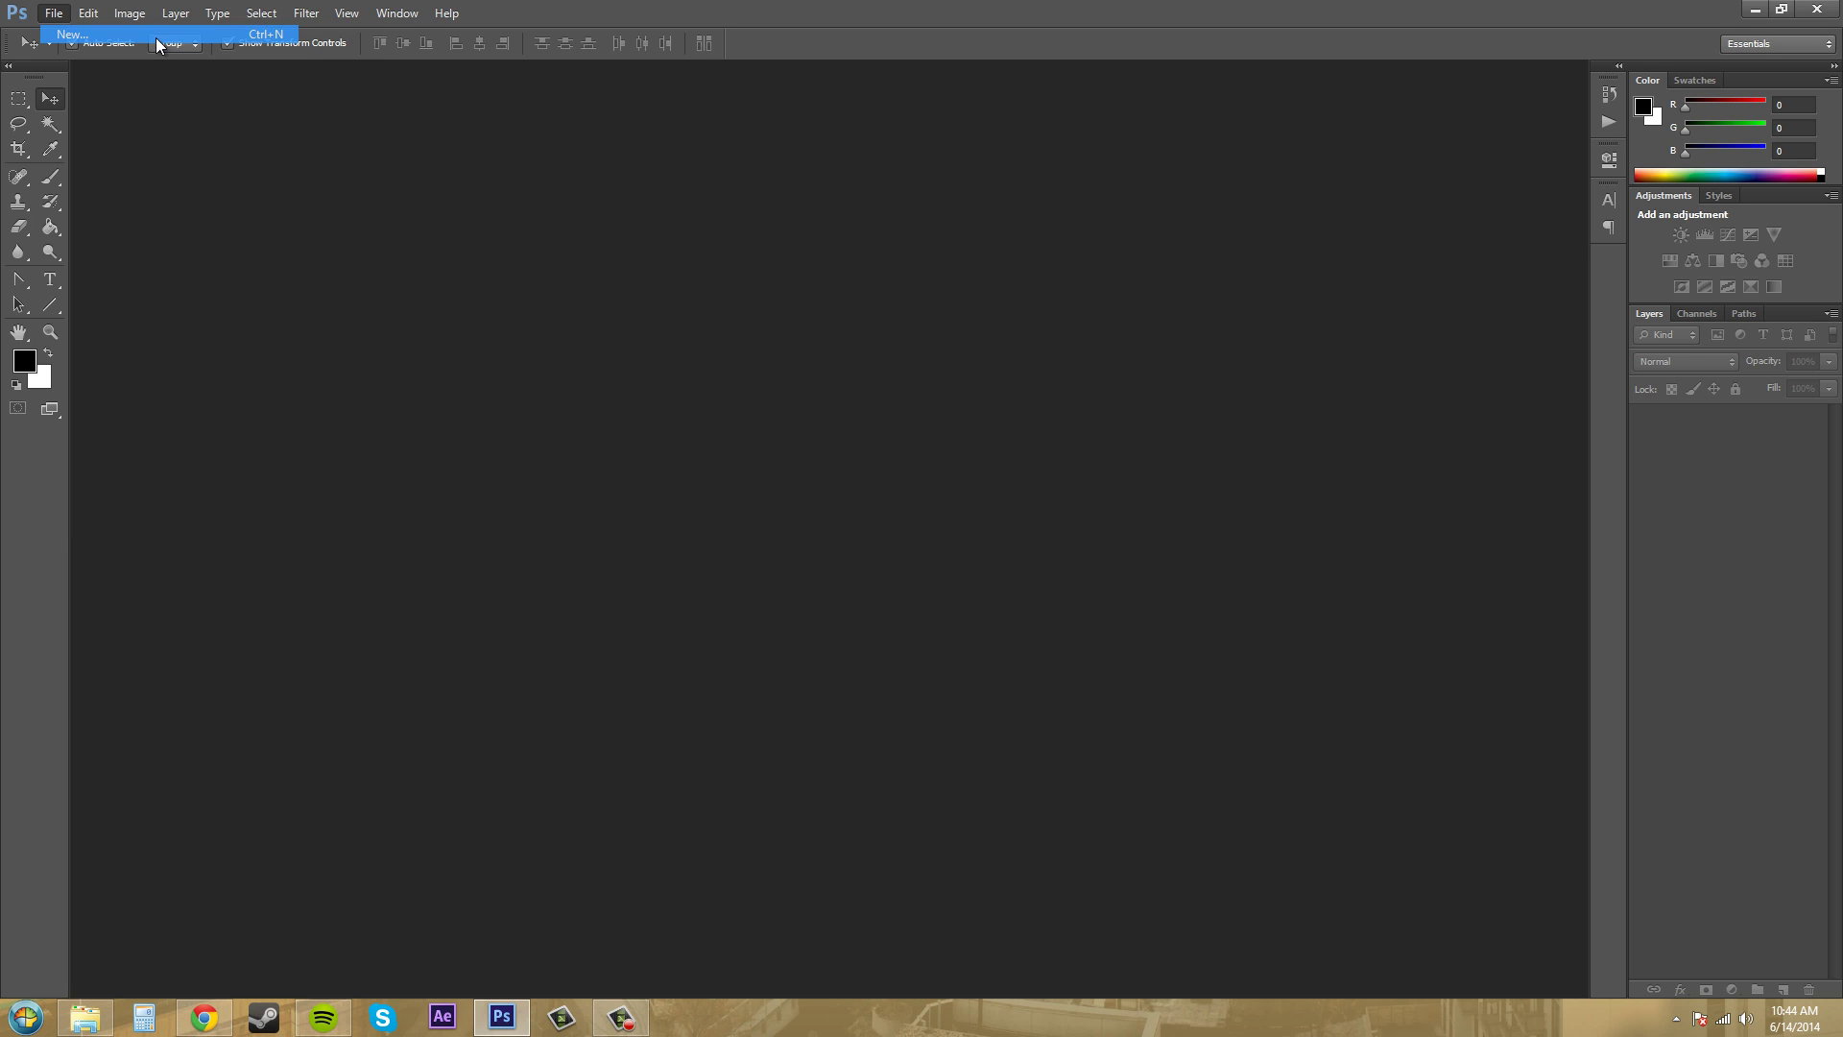
drag(919, 329, 872, 225)
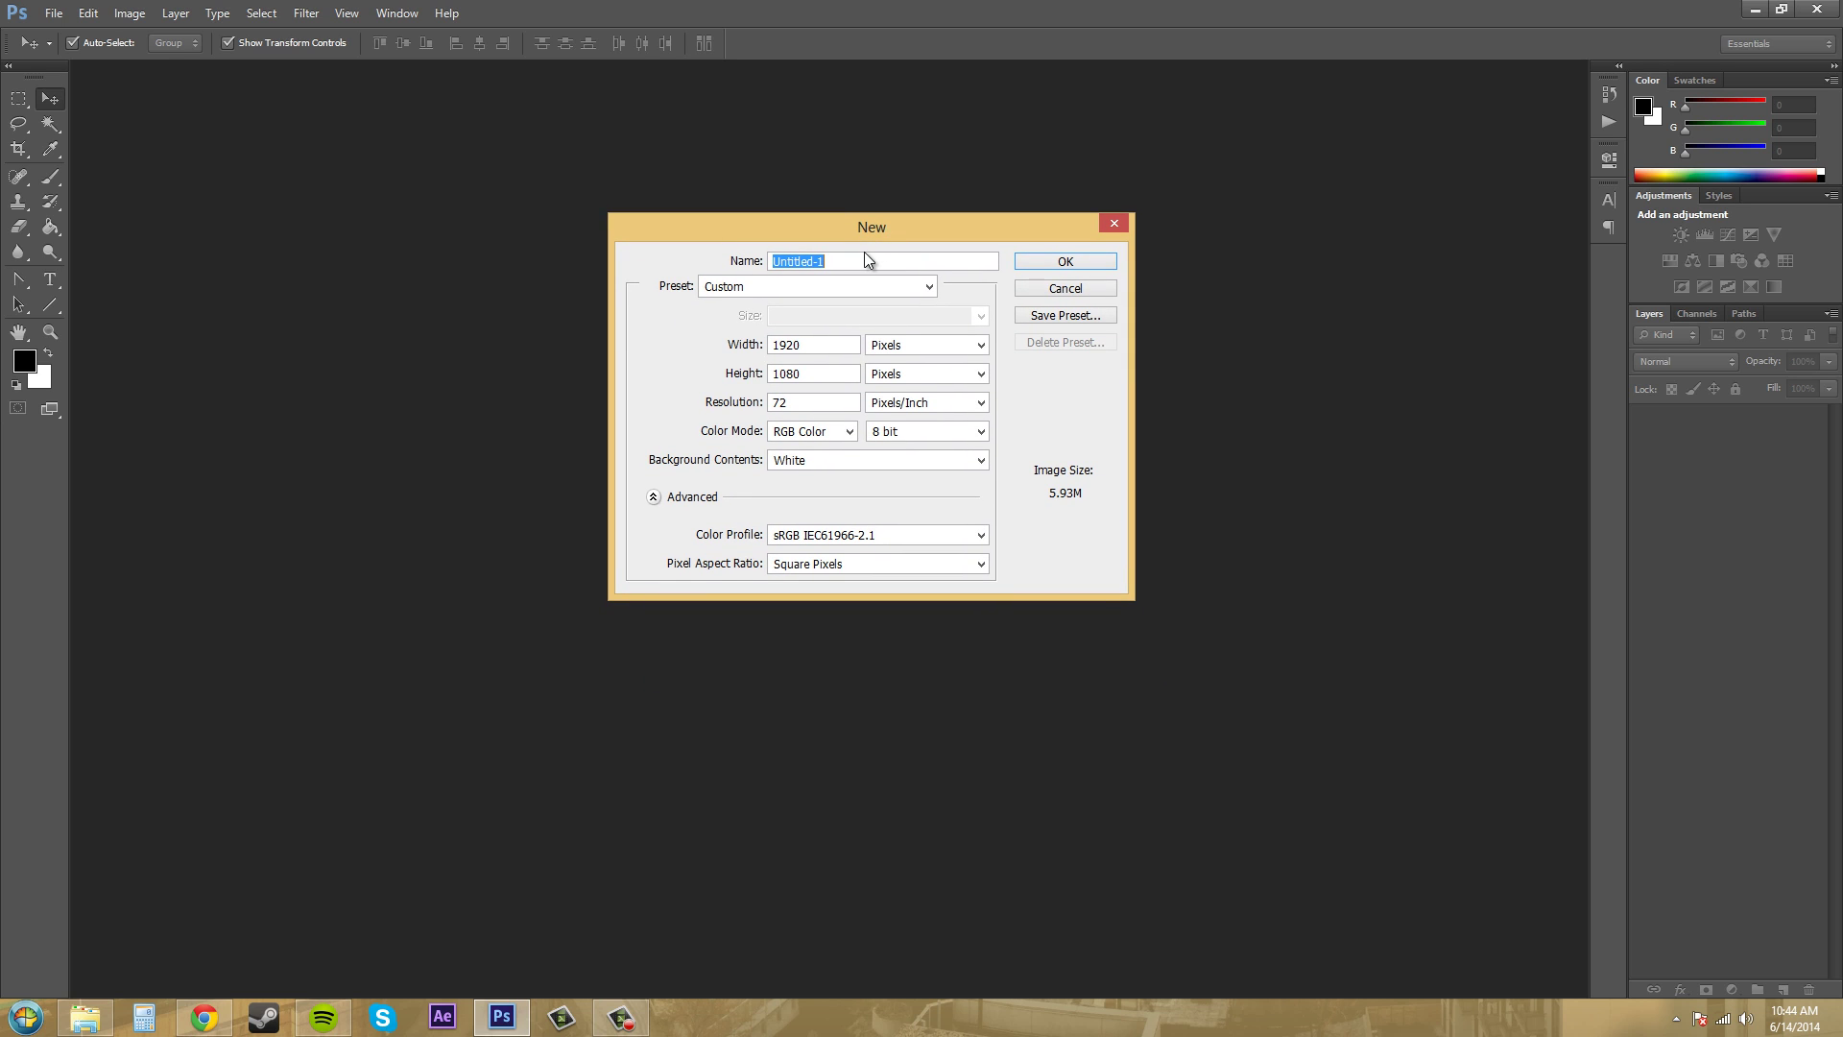
- Name the document 'first' and choose the U.S. Paper preset (Letter, 8.5 × 11 in, 300 ppi)
text(first)
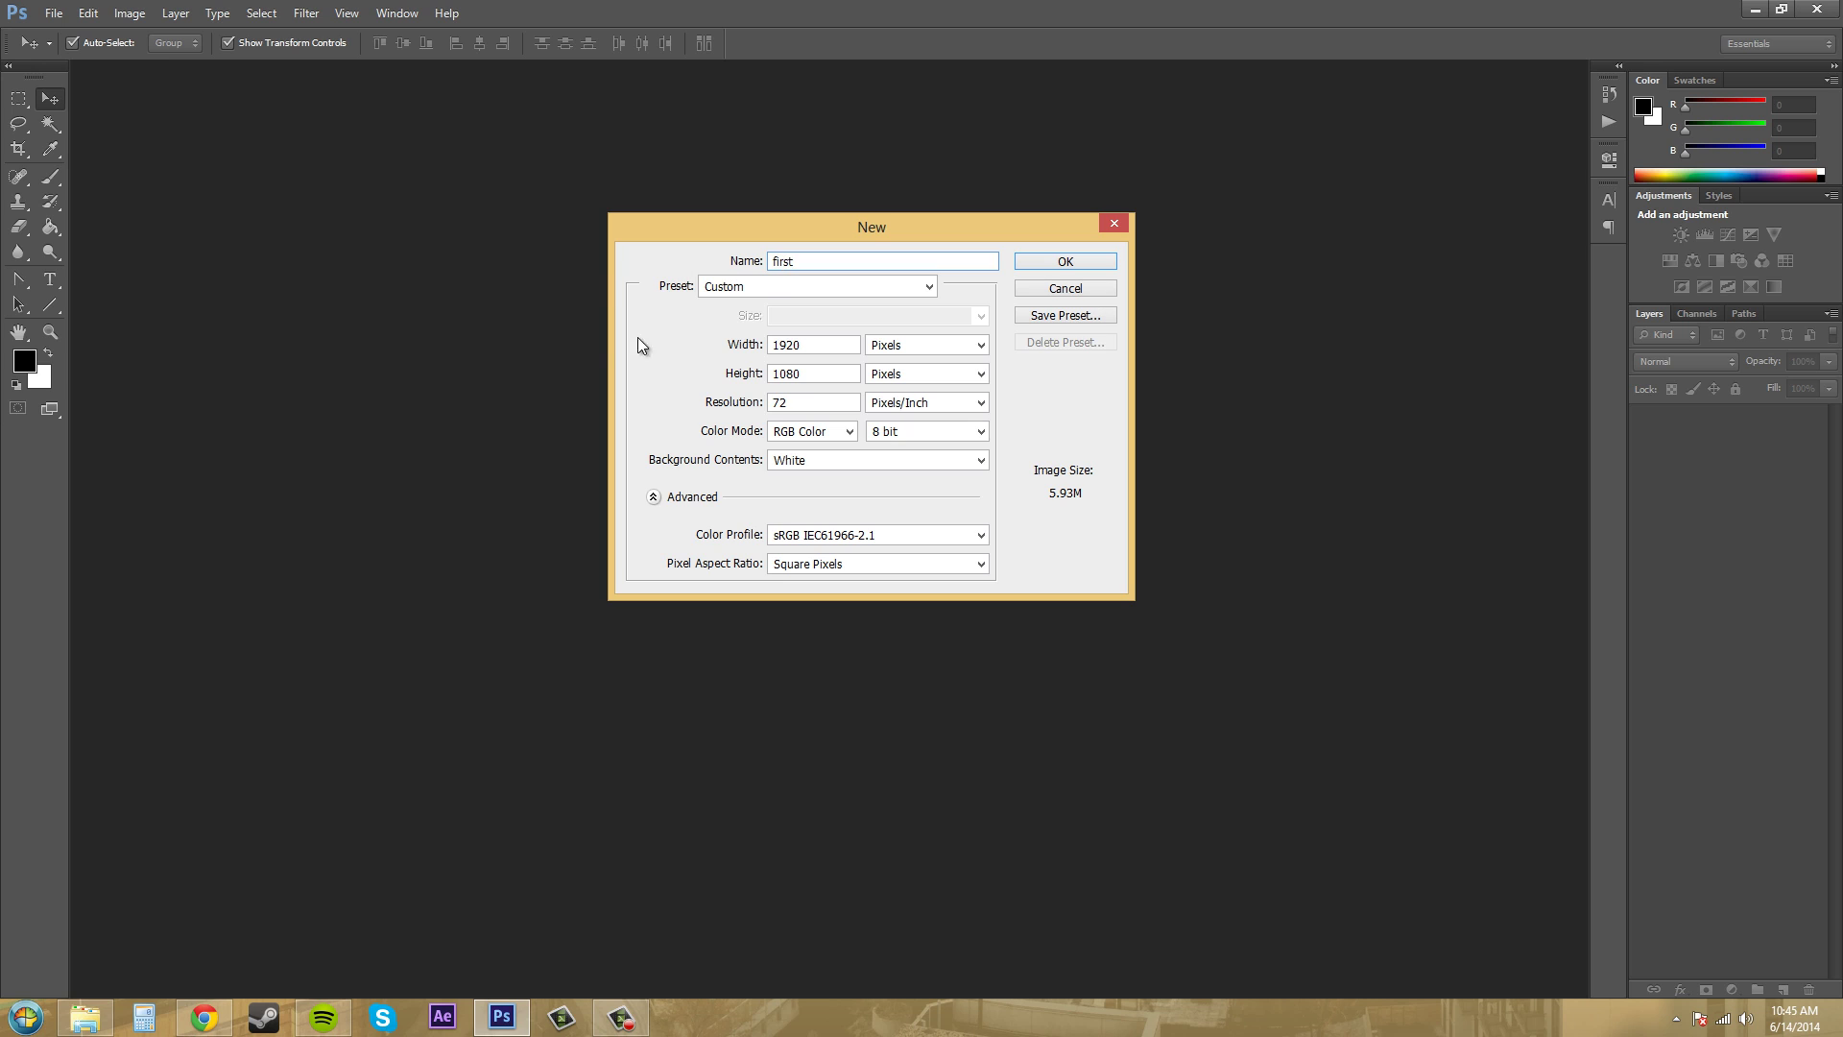
key(ctrl+a)
click(833, 288)
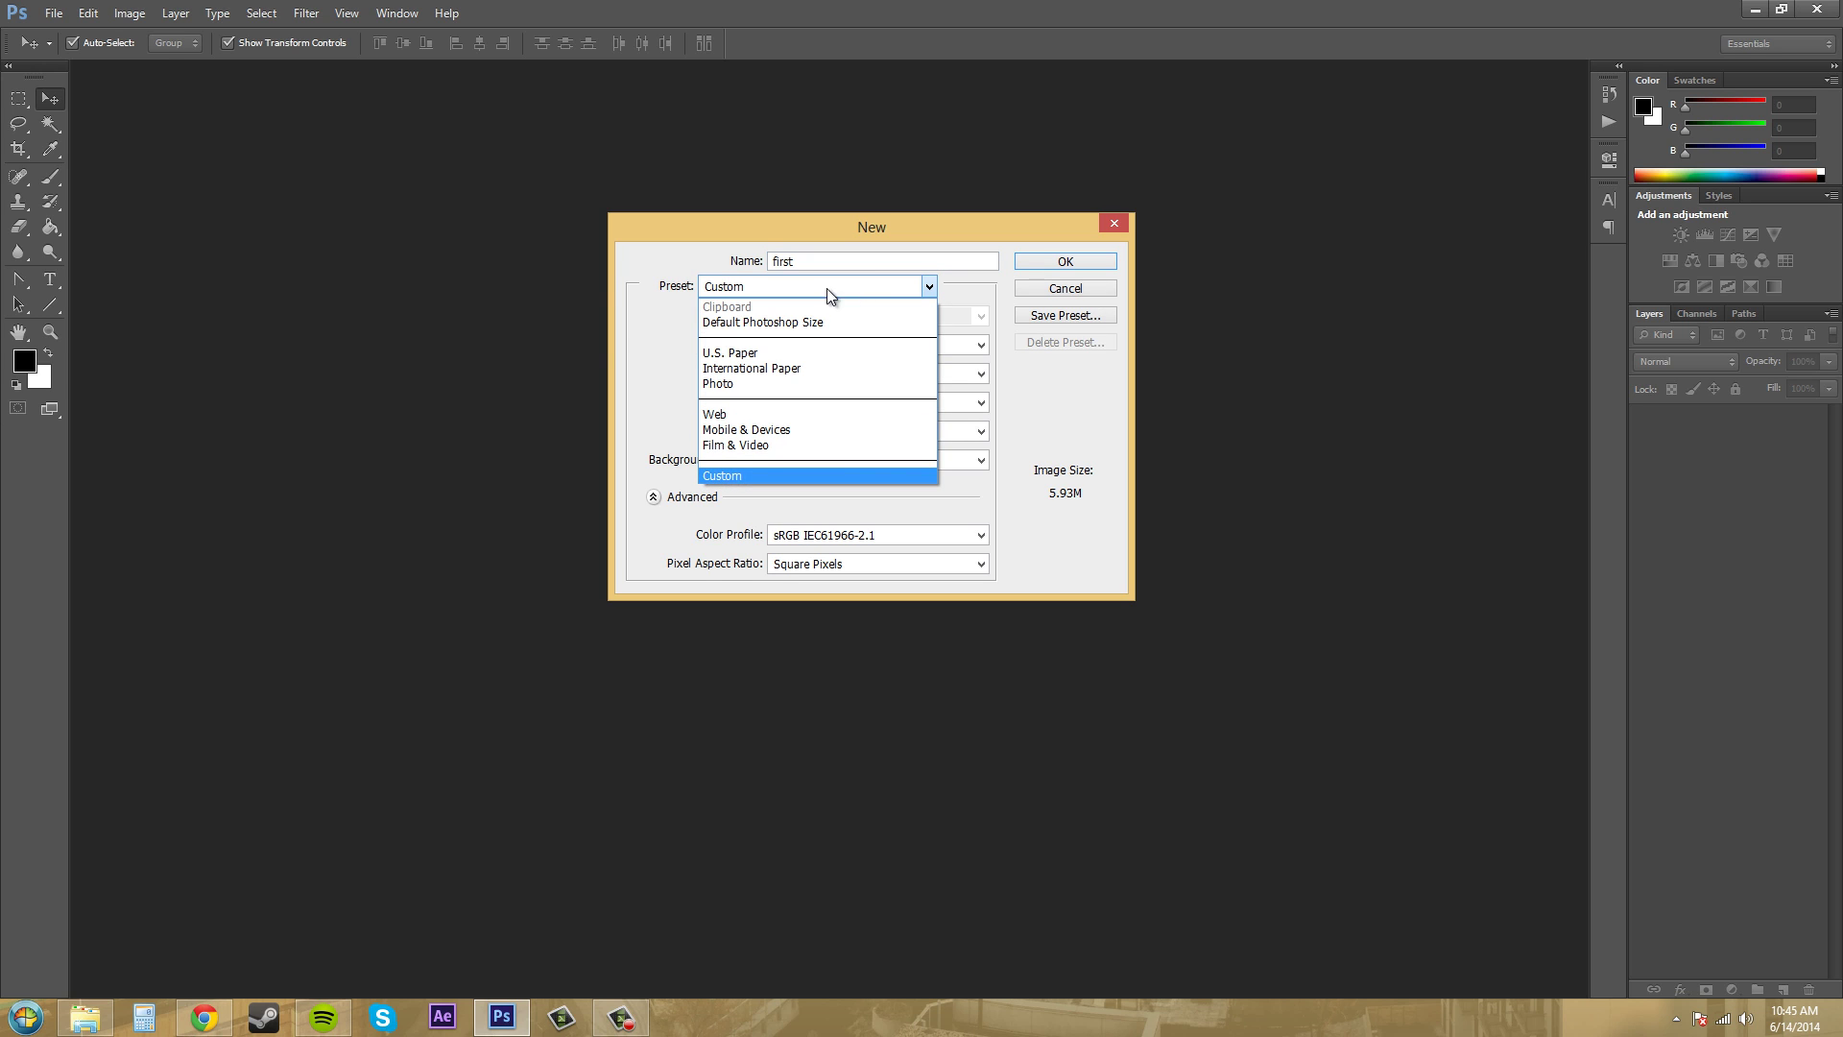
click(750, 353)
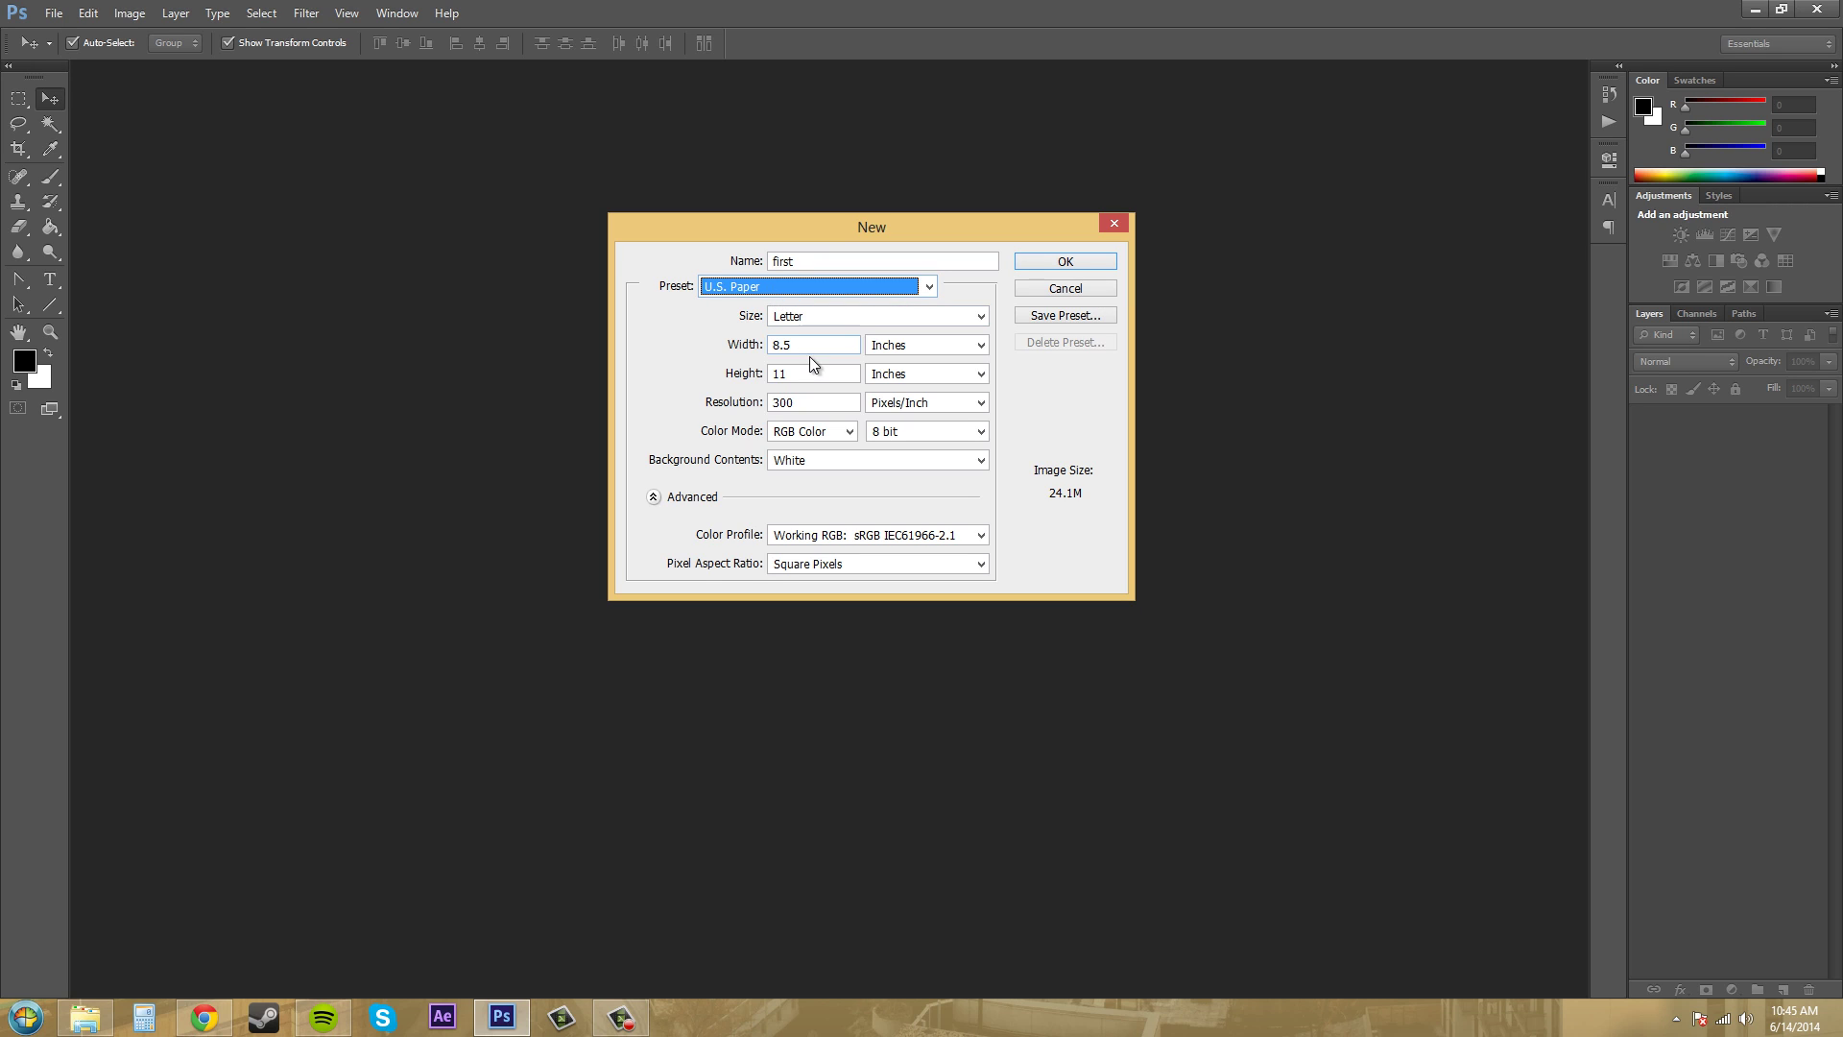
- Switch the preset to Film & Video with size HDV/HDTV 720p/29.97 (1280 × 720 pixels)
click(929, 286)
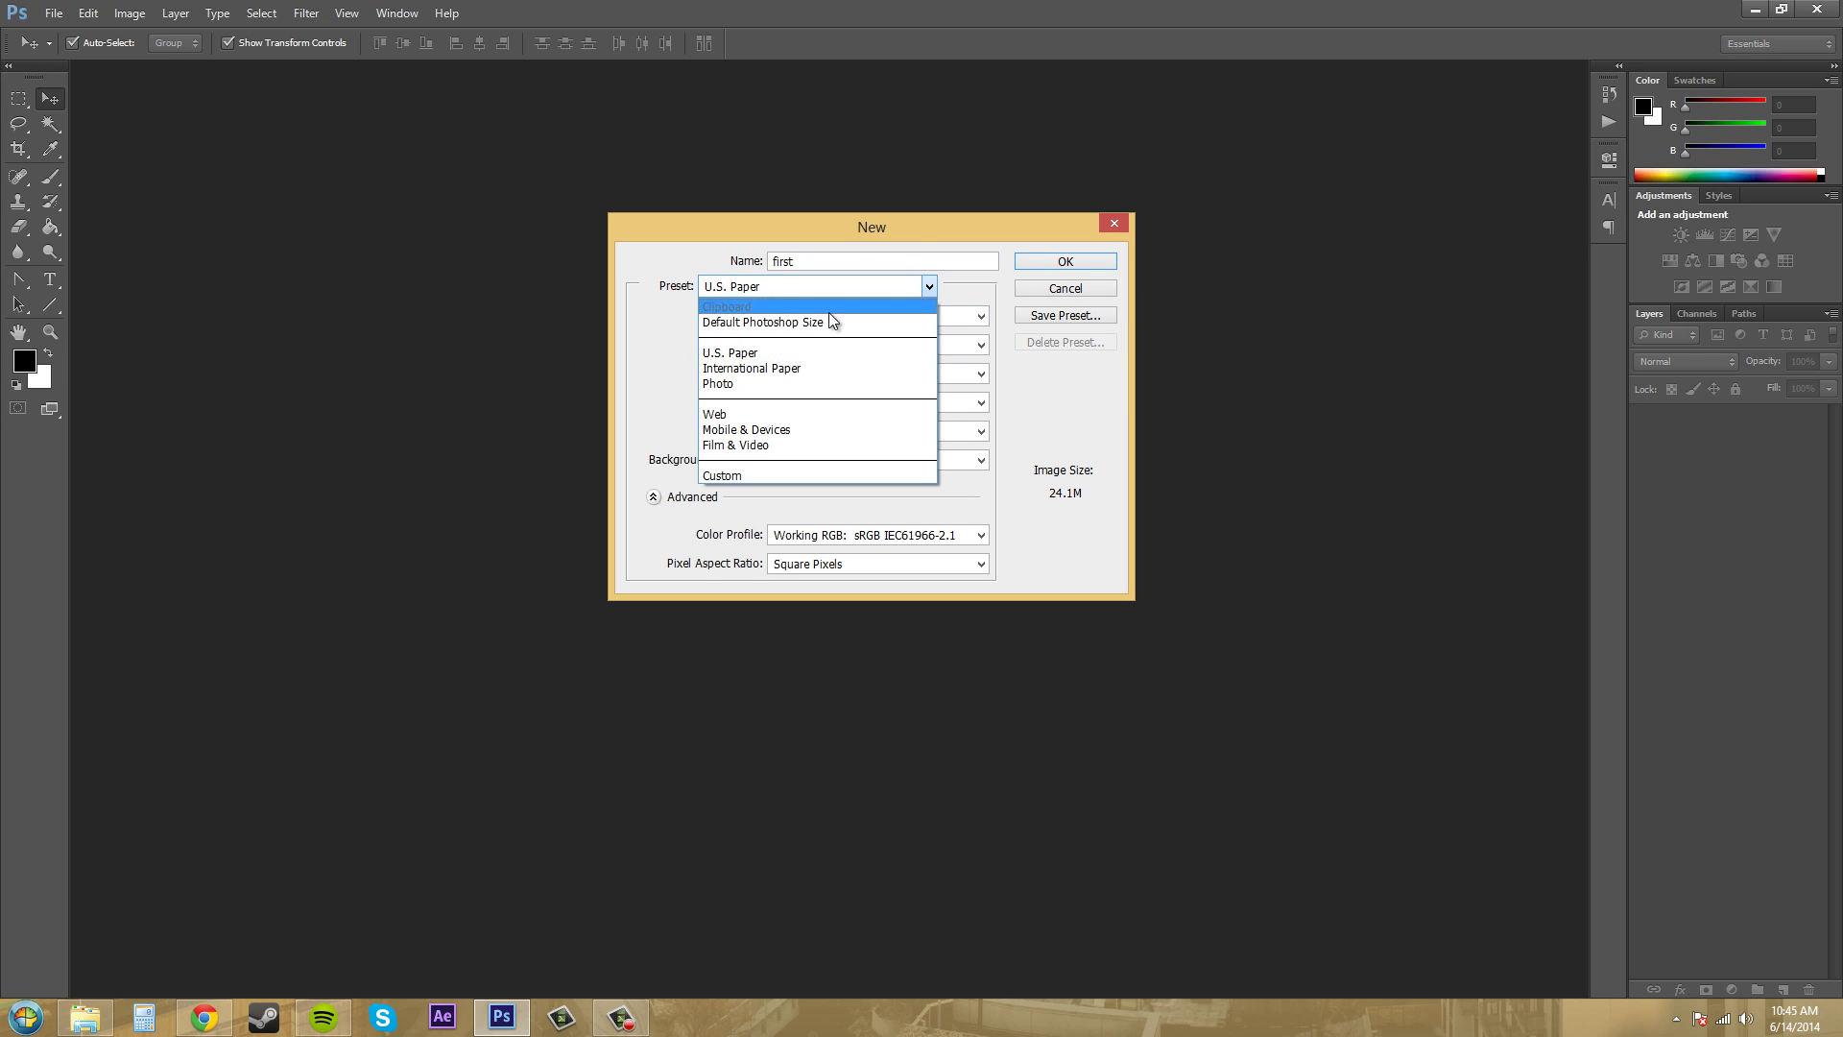
click(747, 446)
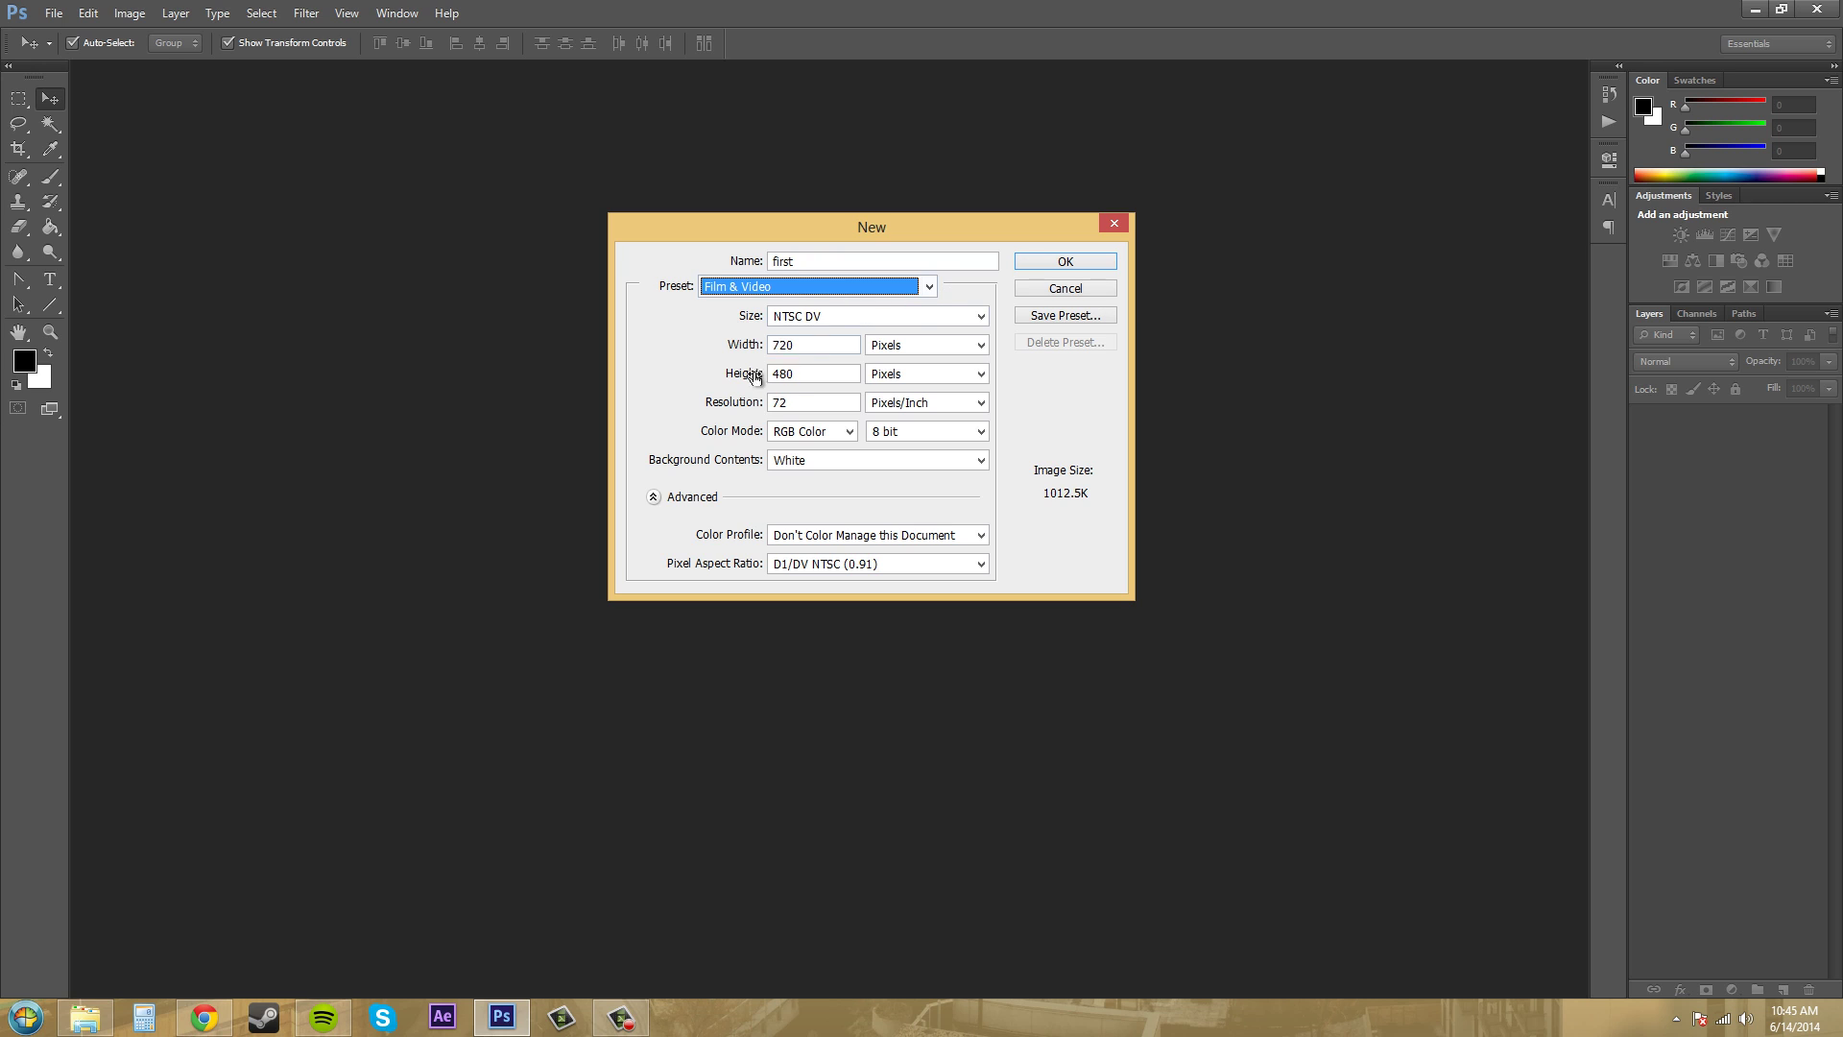
click(896, 318)
click(880, 316)
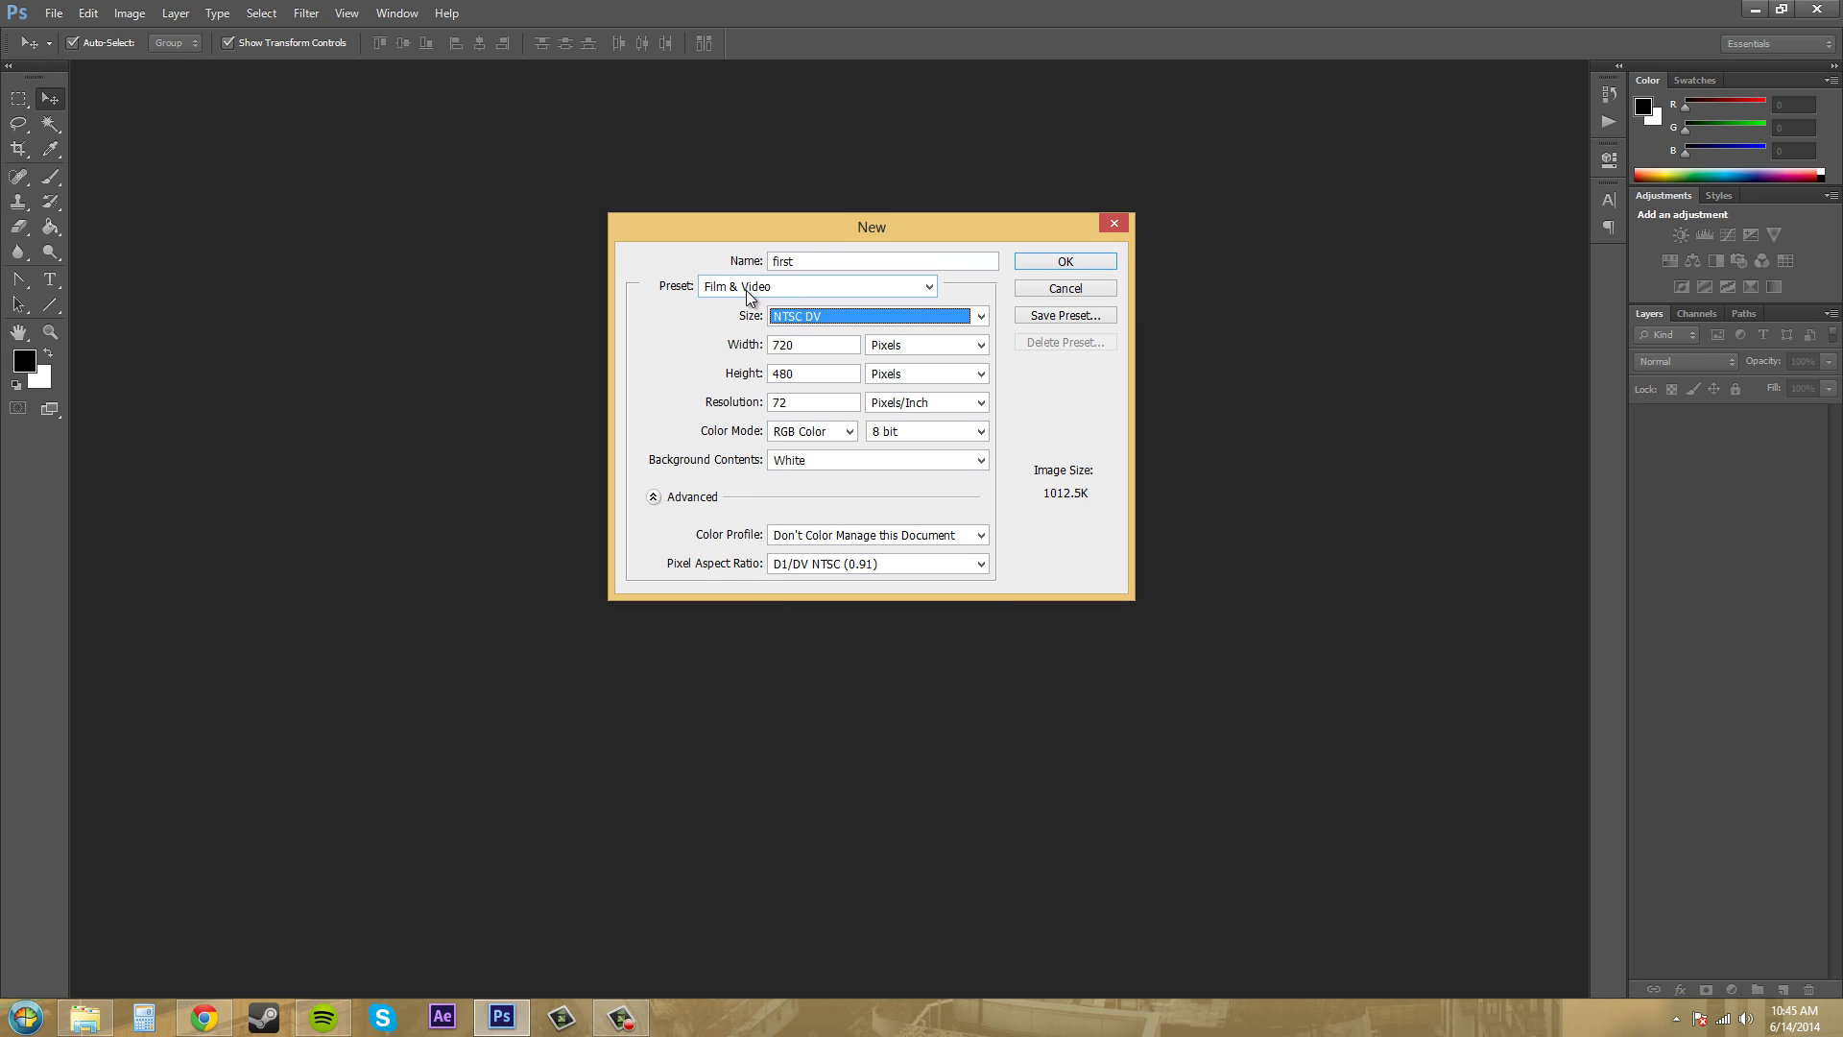
click(777, 288)
click(778, 287)
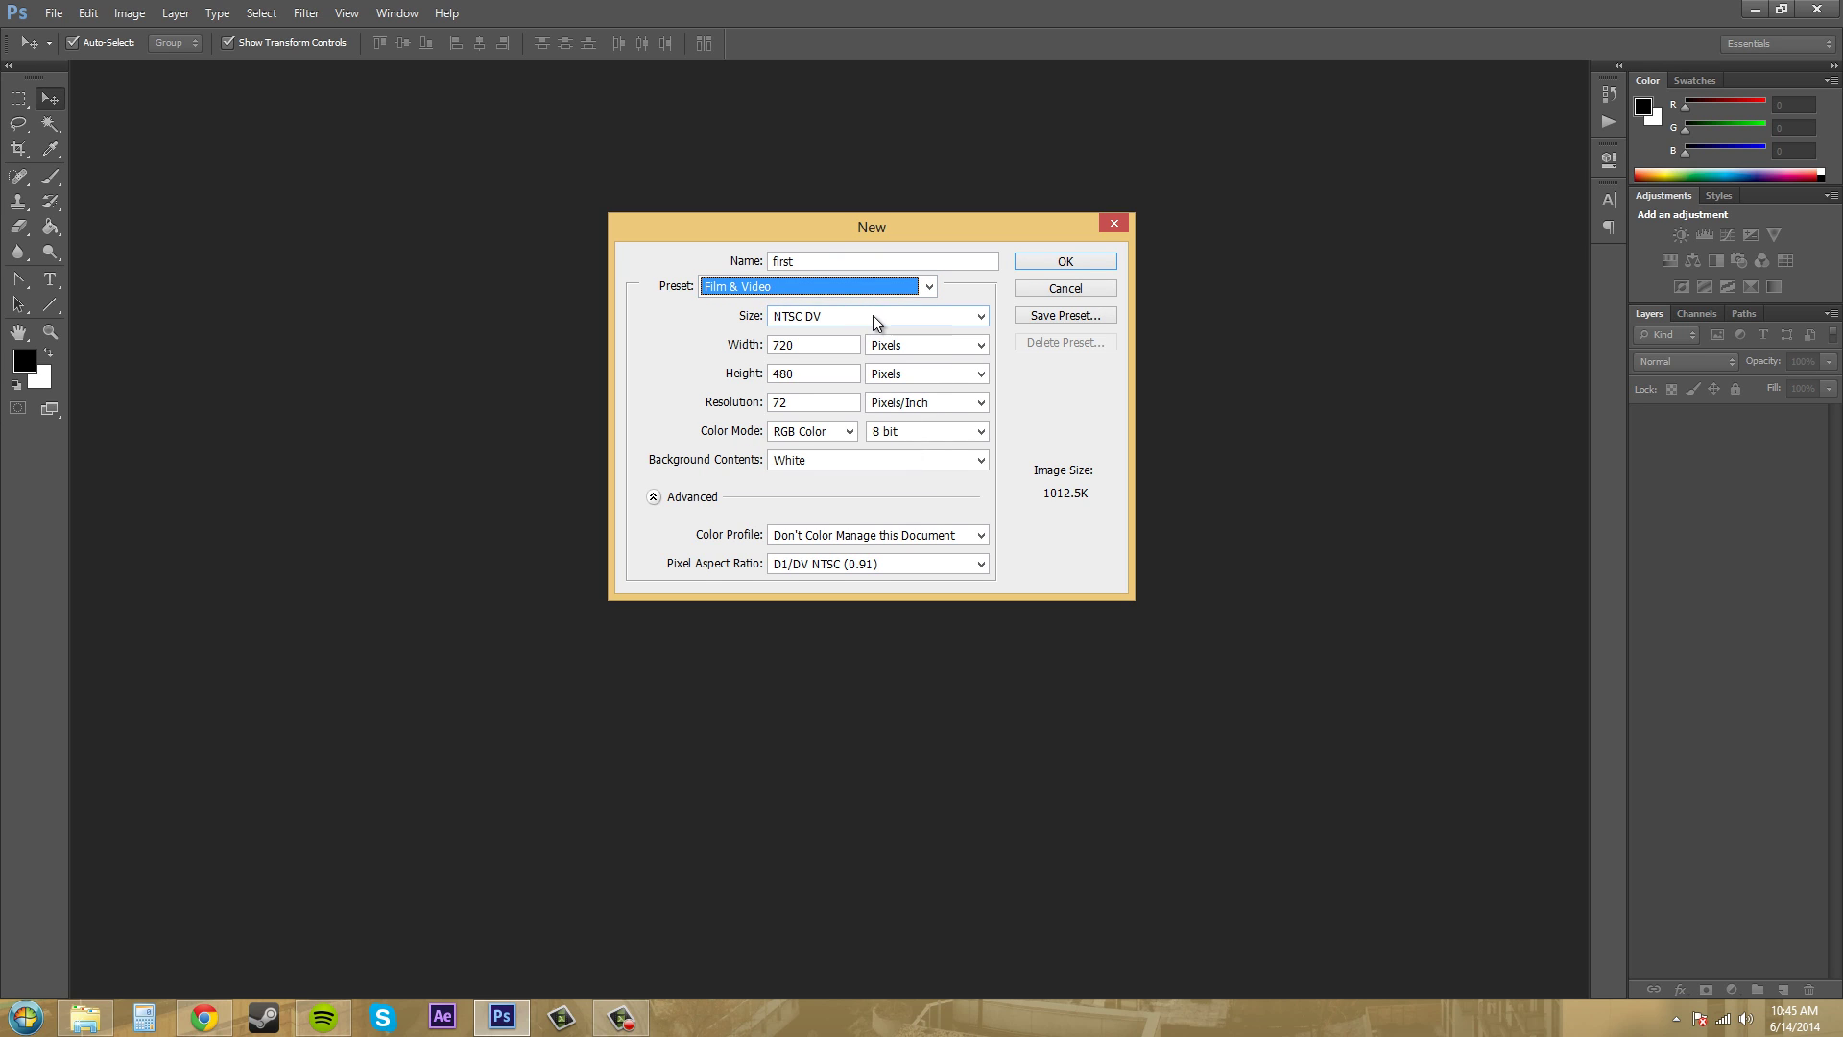
click(873, 316)
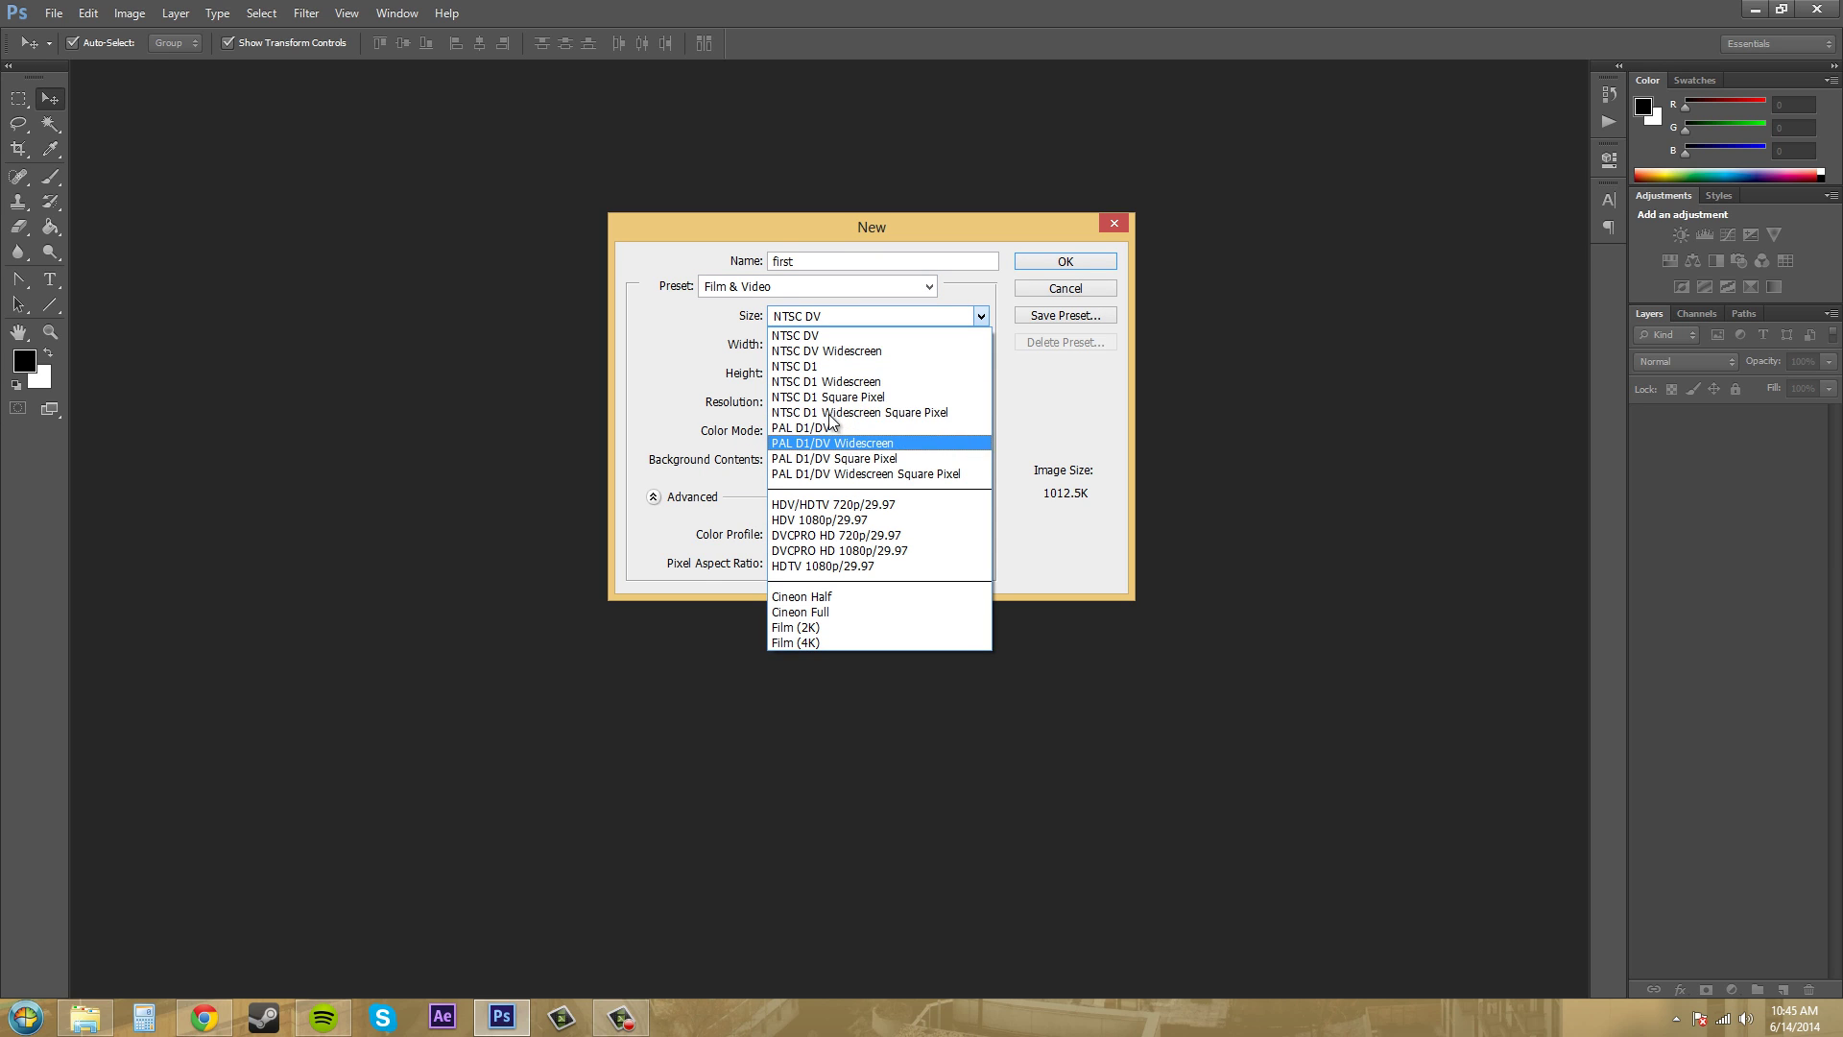
click(842, 505)
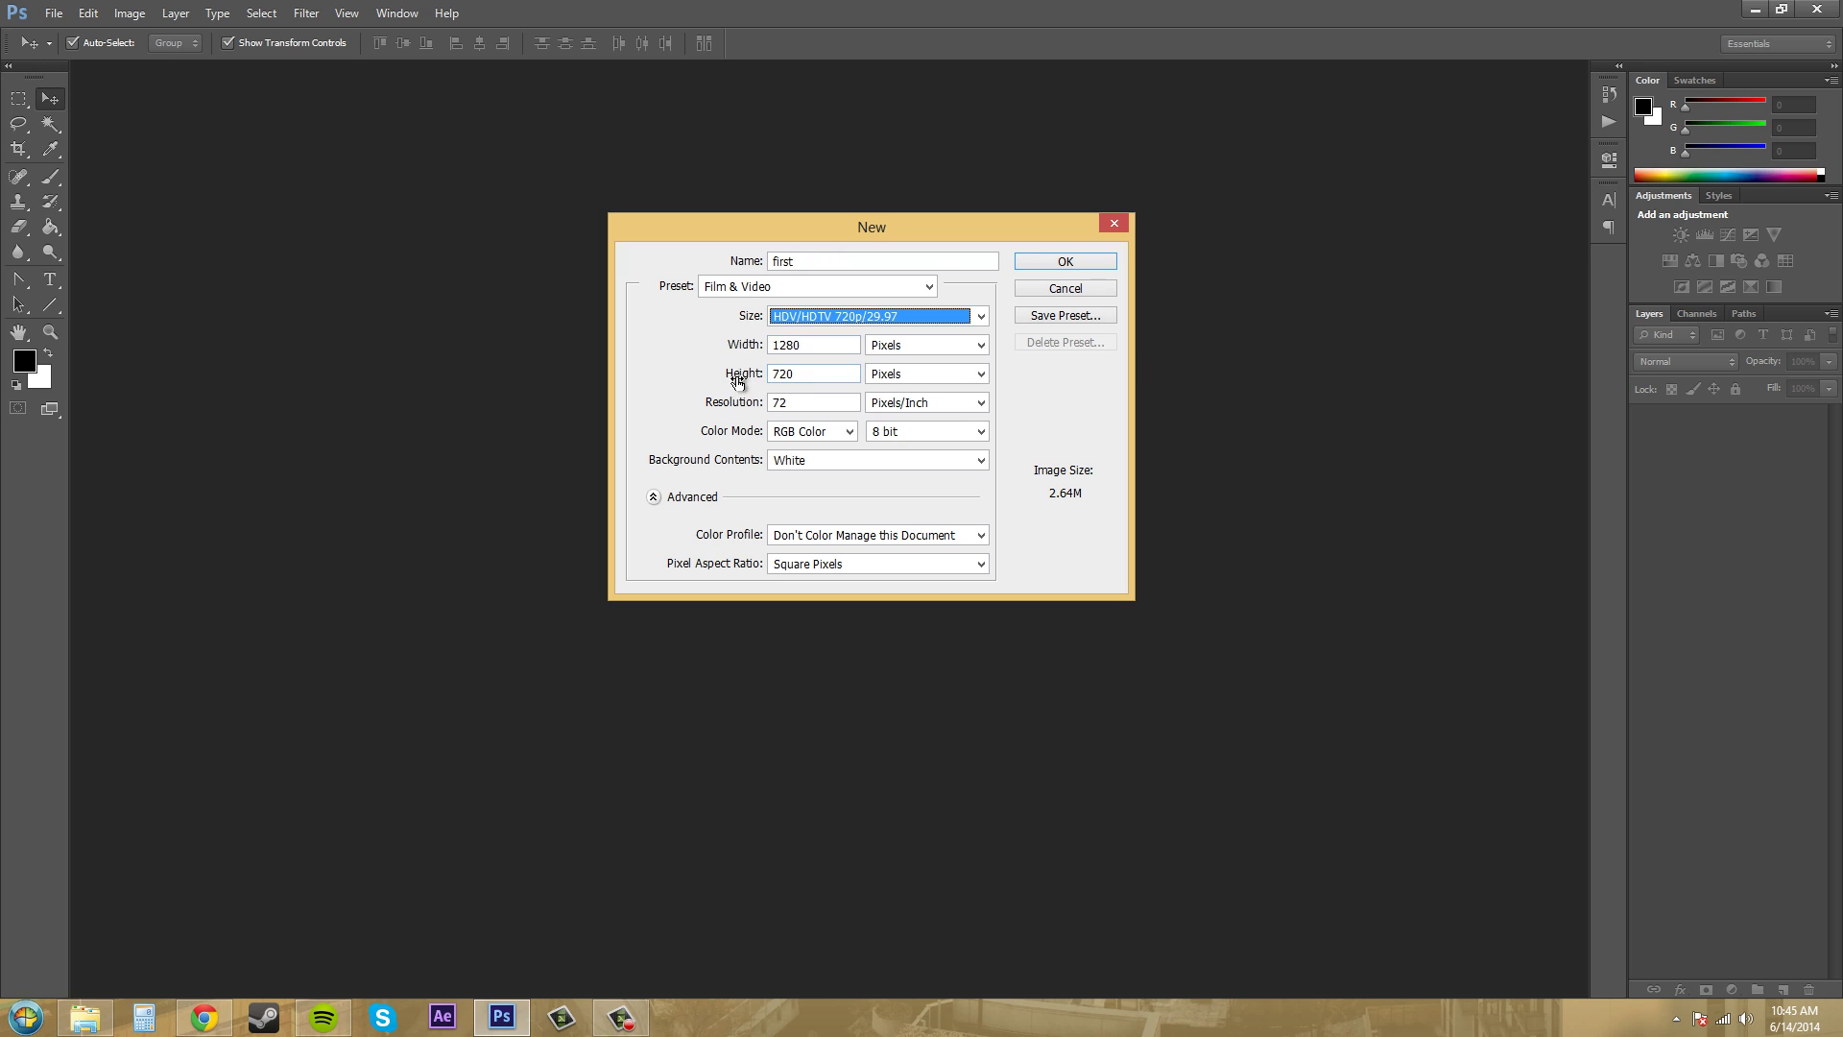
click(914, 282)
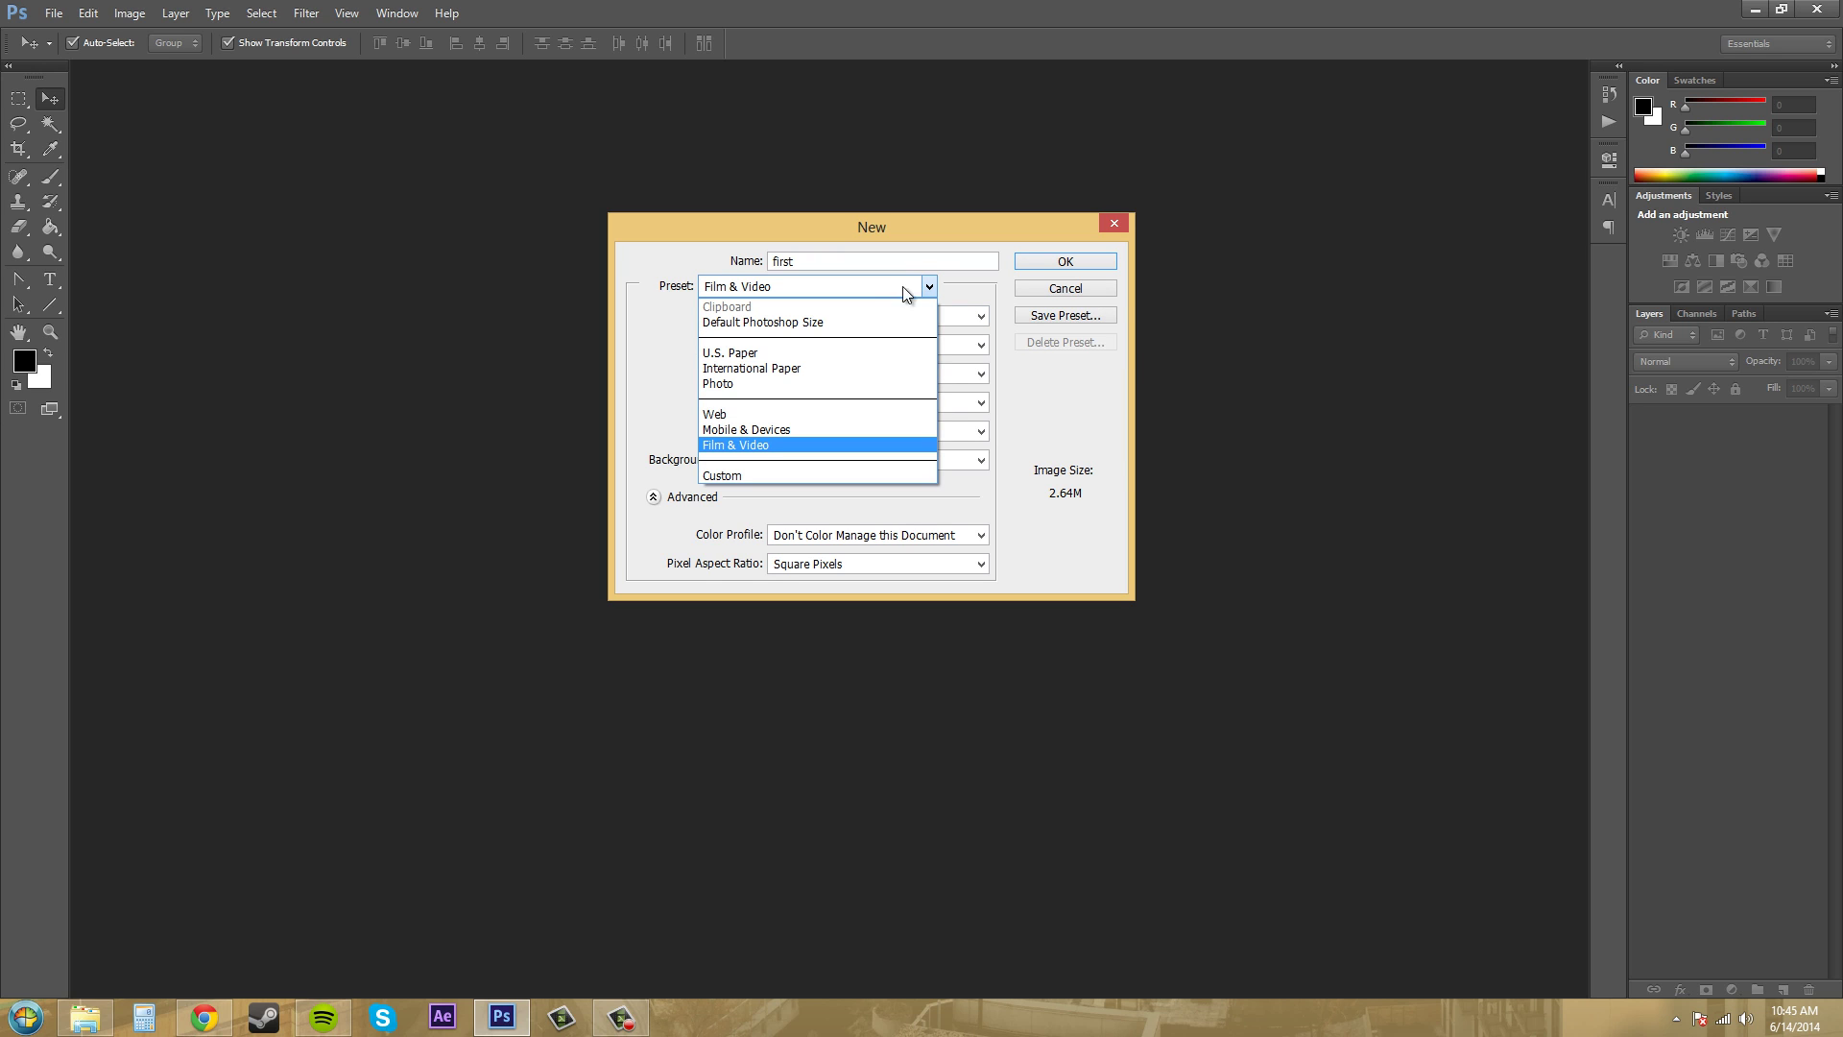
- Set the preset to Custom, keeping White background, RGB Color and 8 bit at 1280 × 720
click(747, 475)
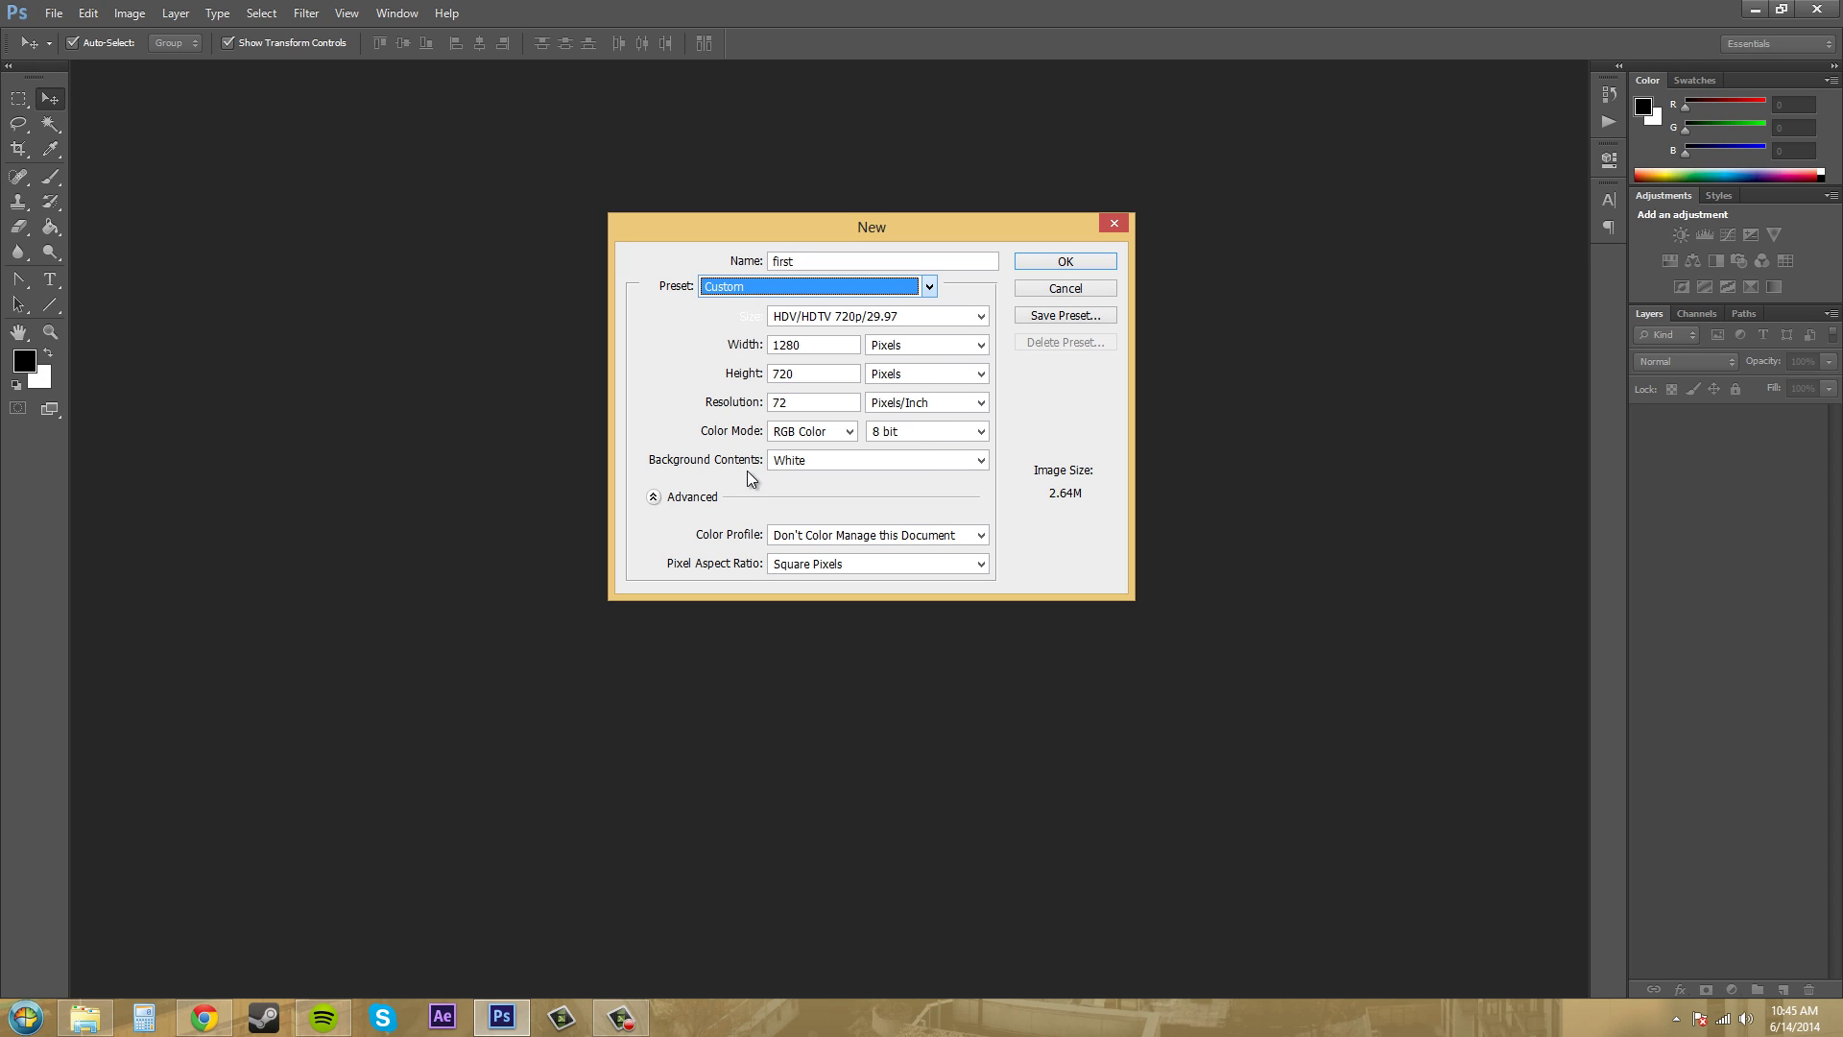
click(834, 342)
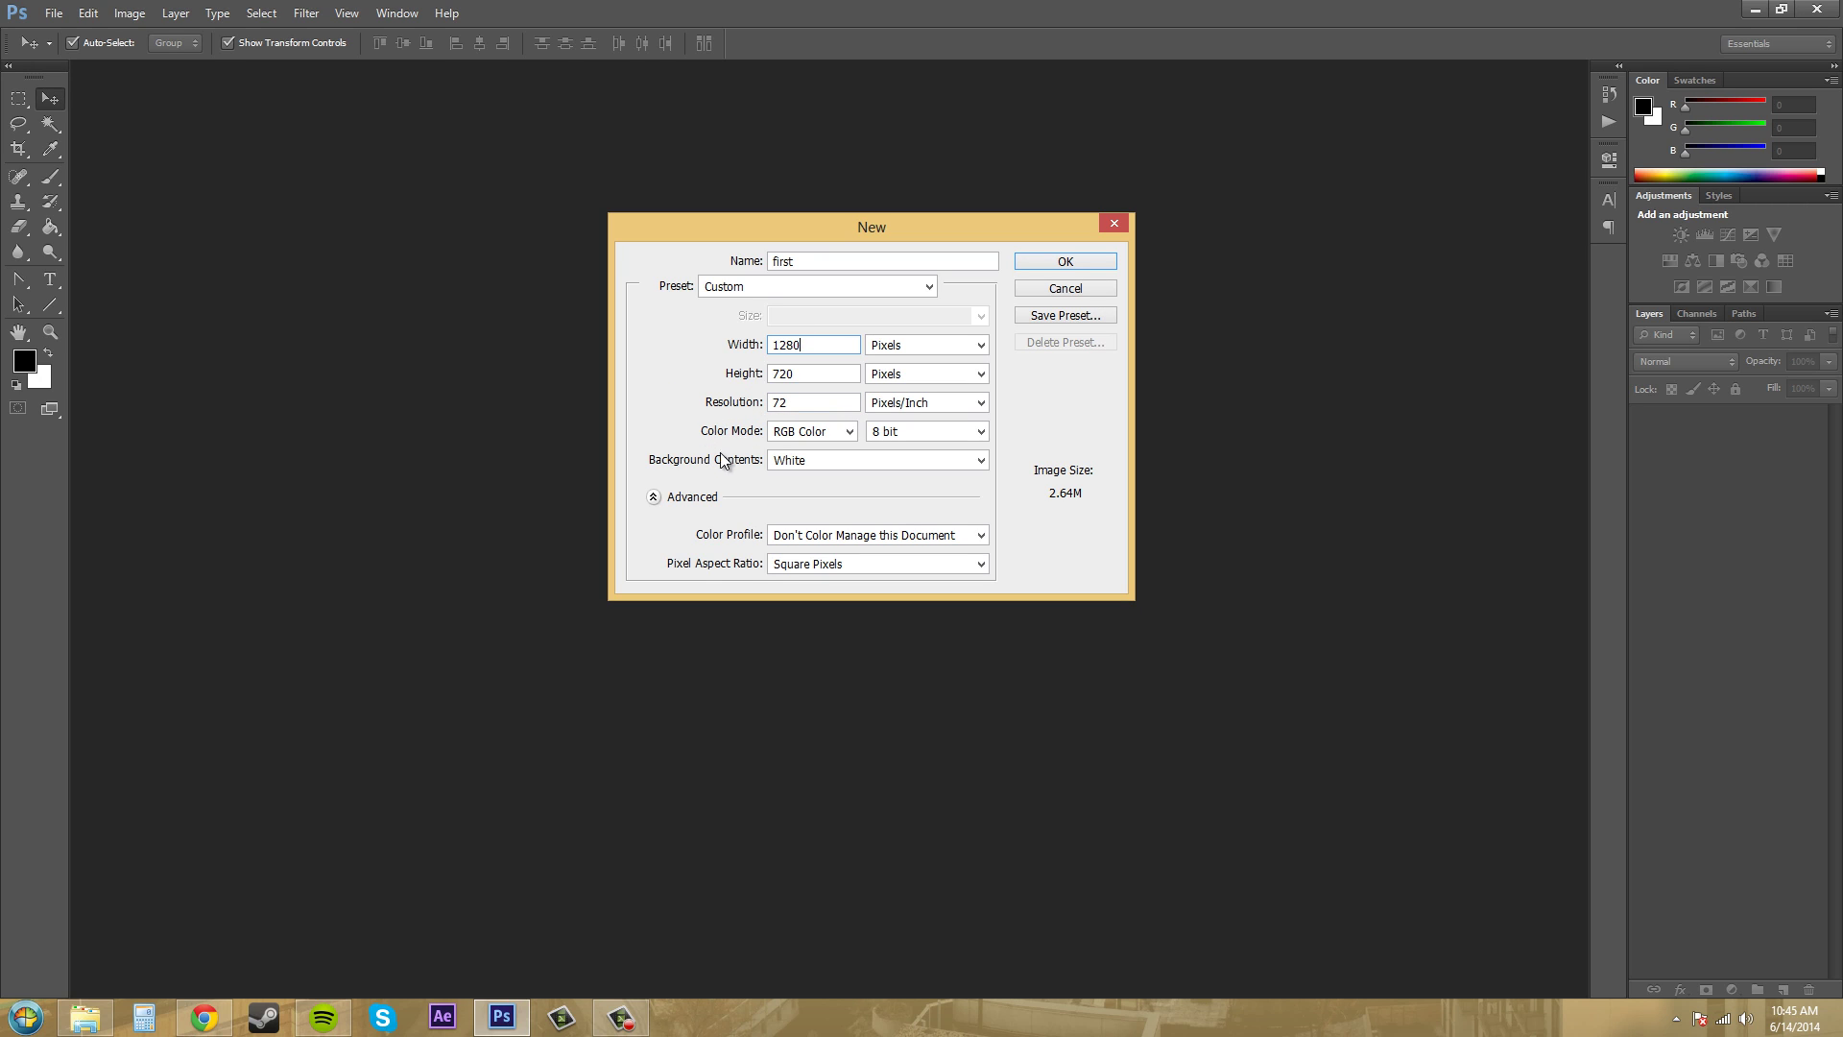
click(910, 462)
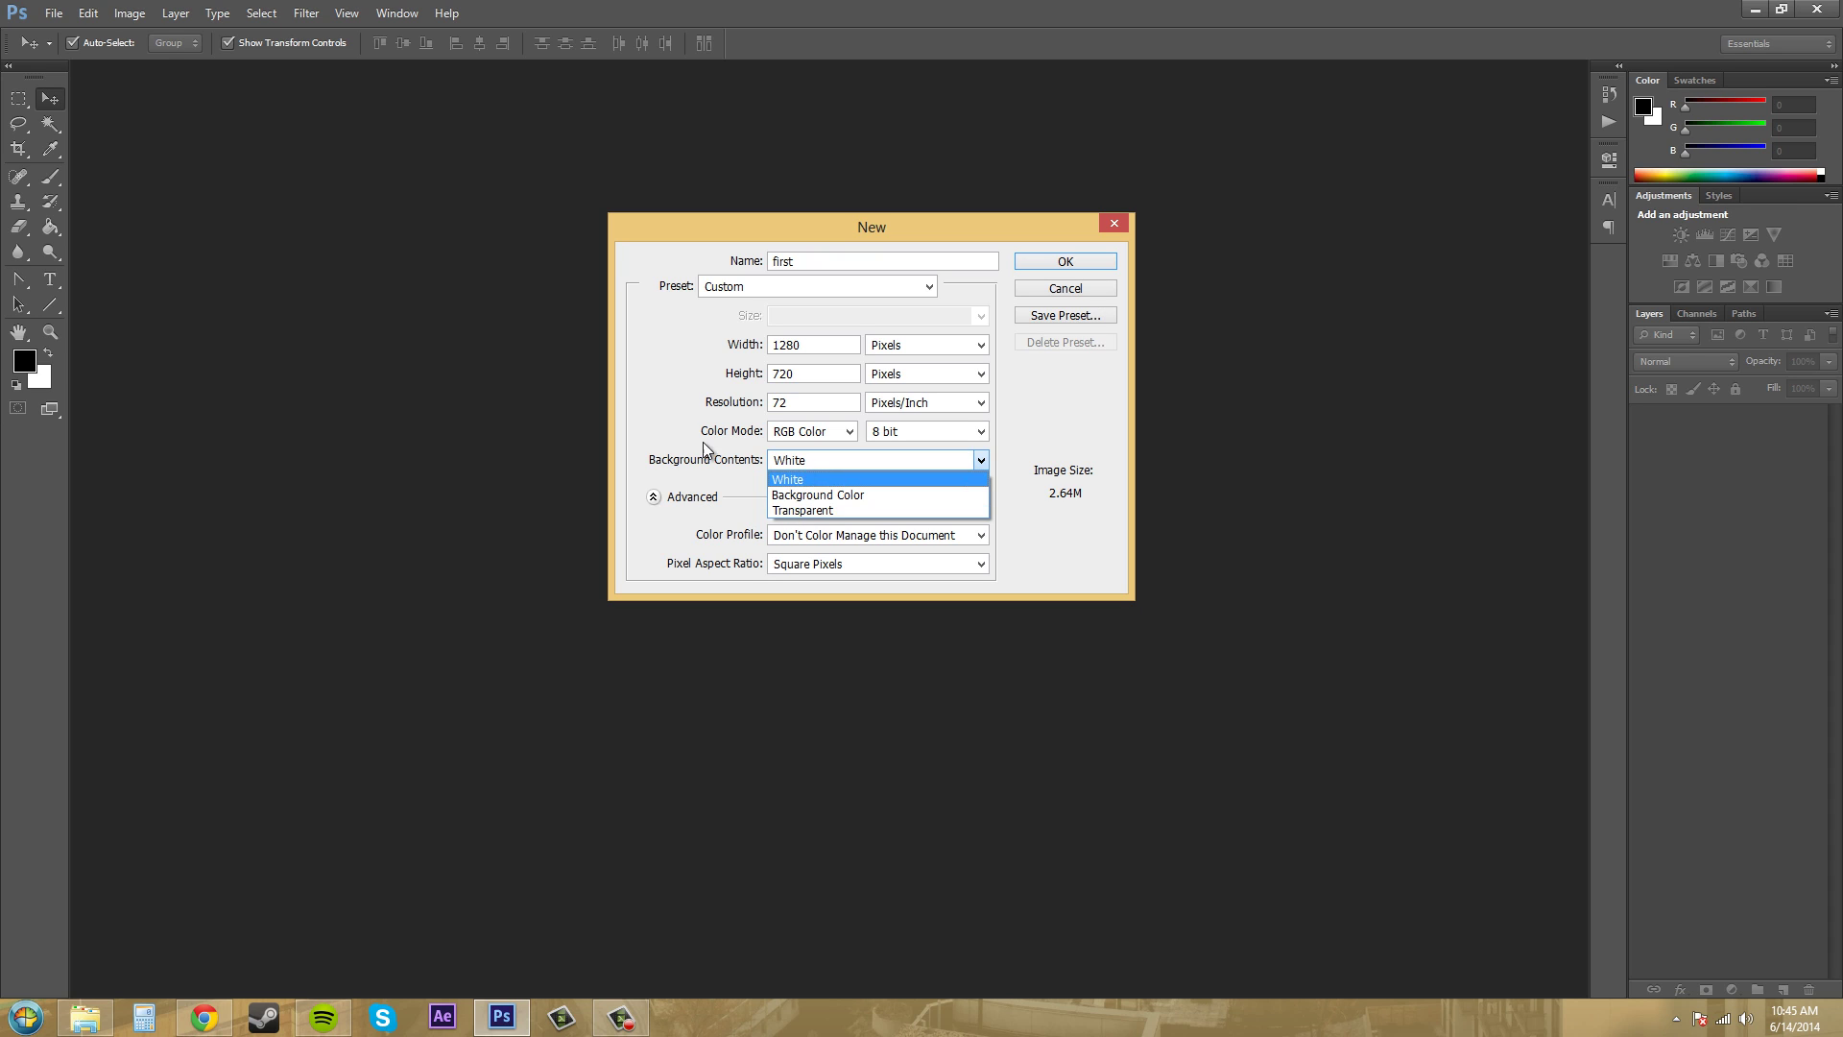
click(630, 437)
click(825, 432)
click(825, 434)
click(903, 432)
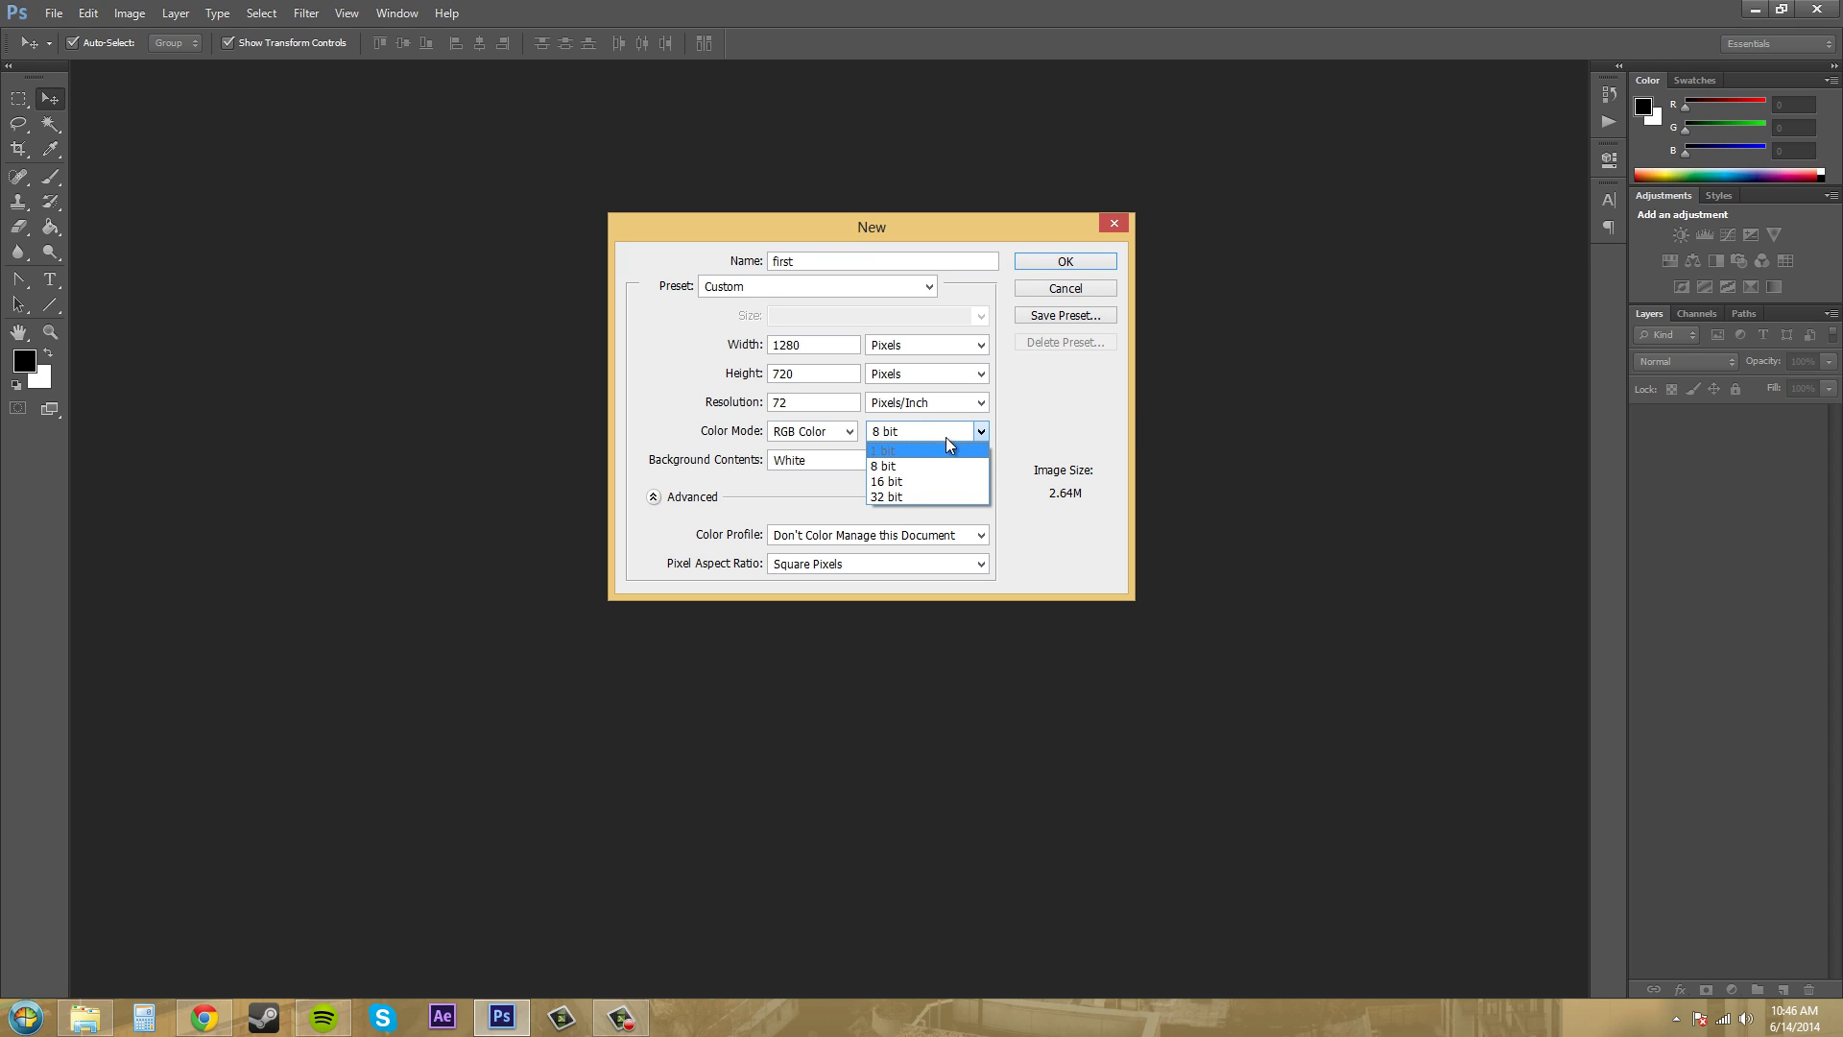
click(917, 469)
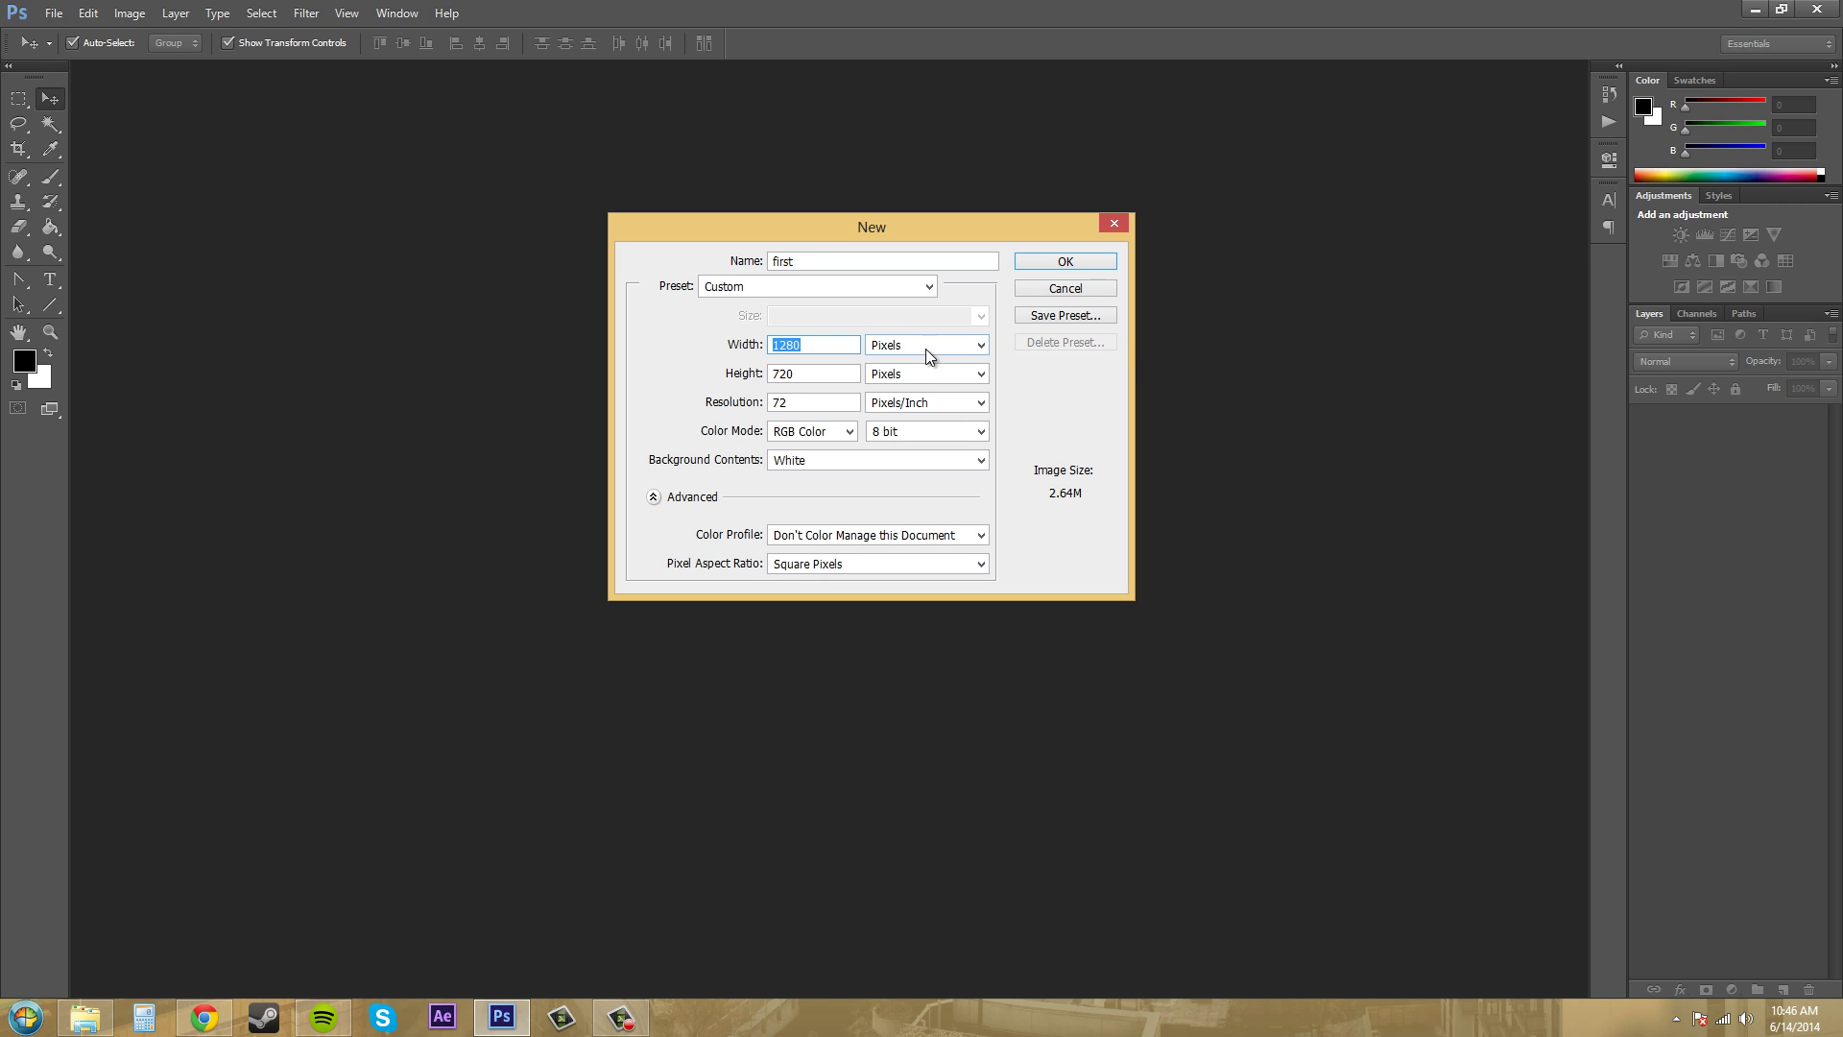
- Keep Pixels as the width unit and return to U.S. Paper (Letter, 8.5 × 11 in, 300 ppi)
click(980, 344)
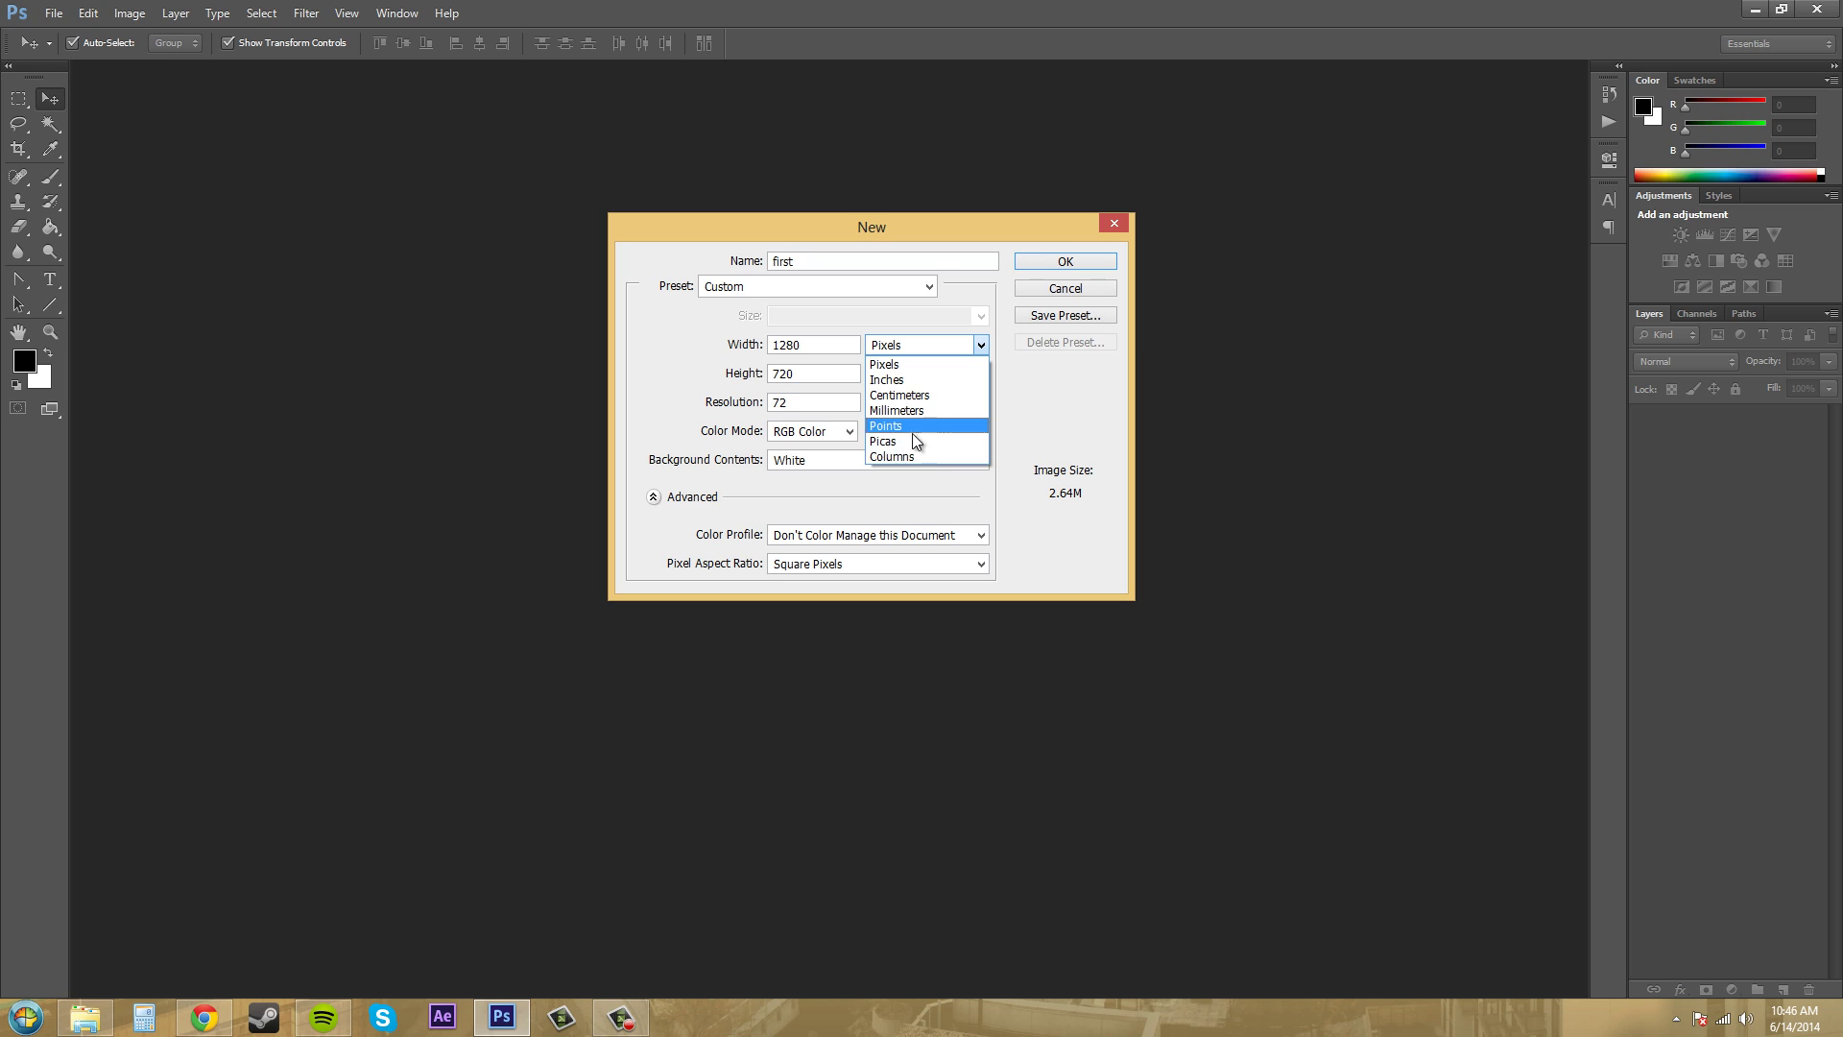
click(983, 344)
key(shift+Tab)
click(822, 343)
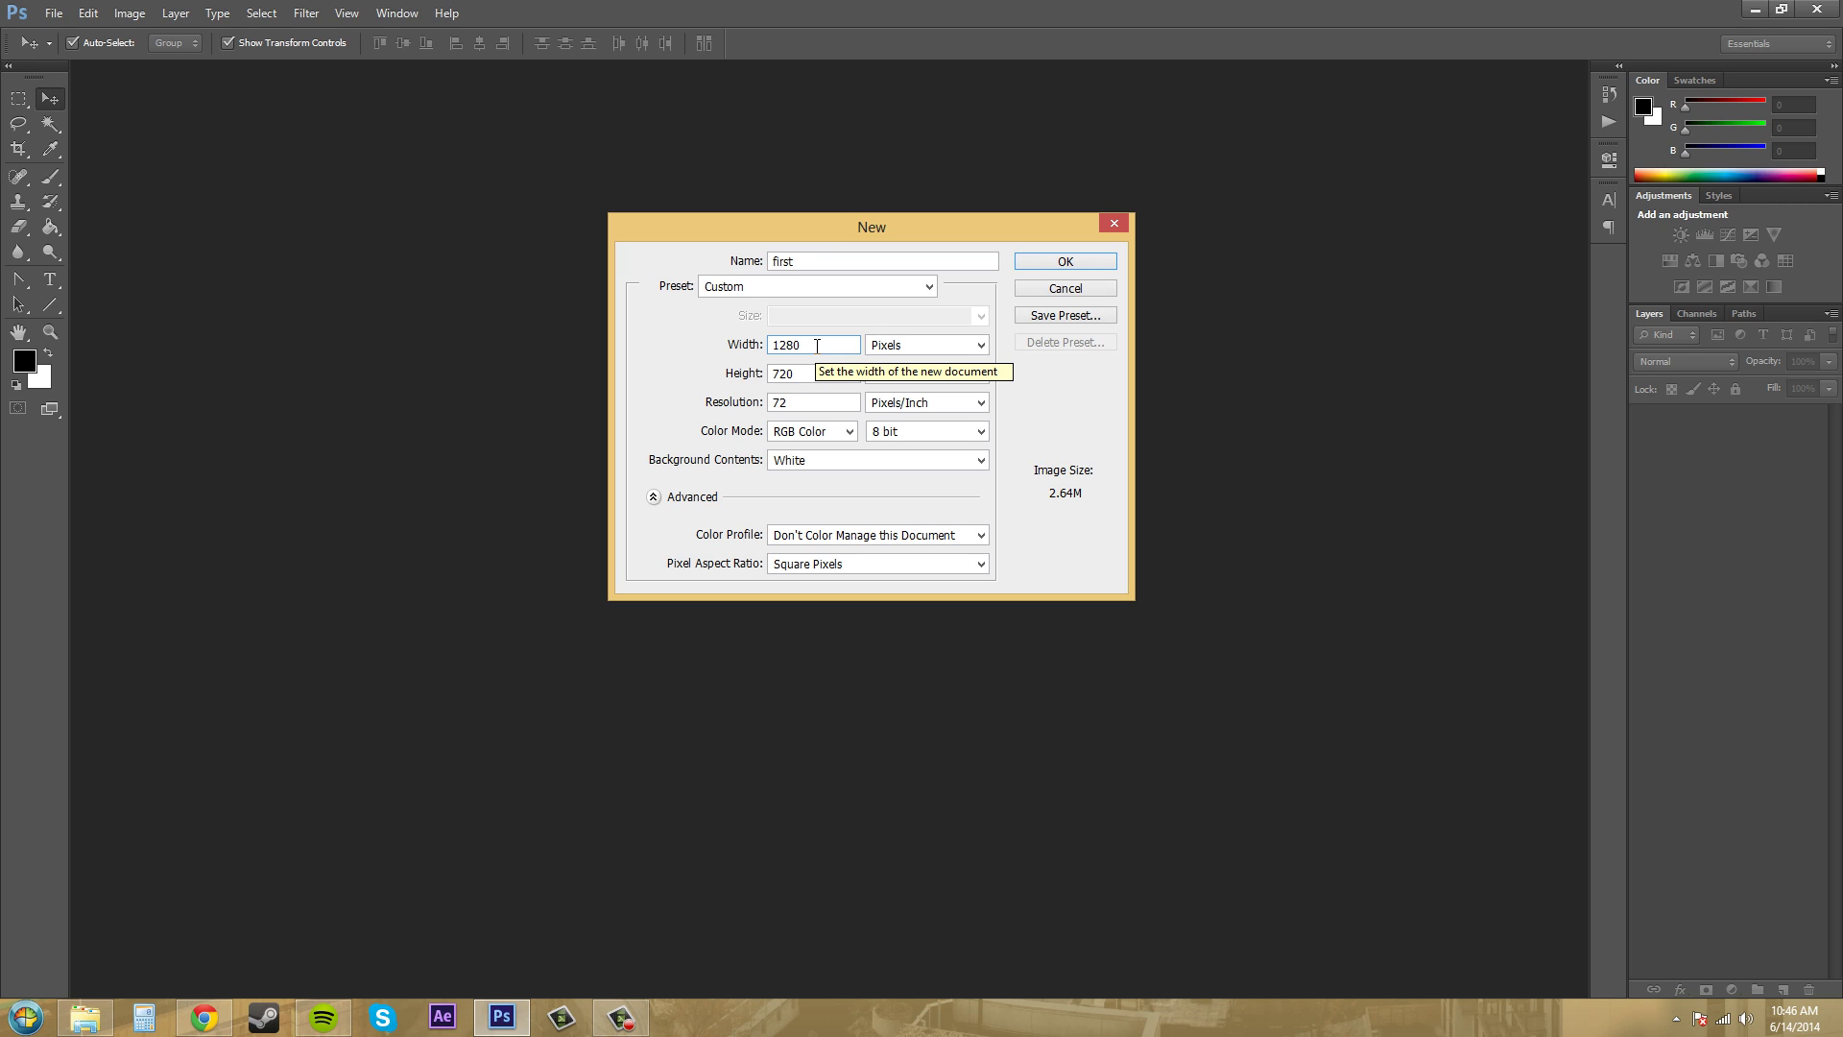
click(927, 286)
click(761, 354)
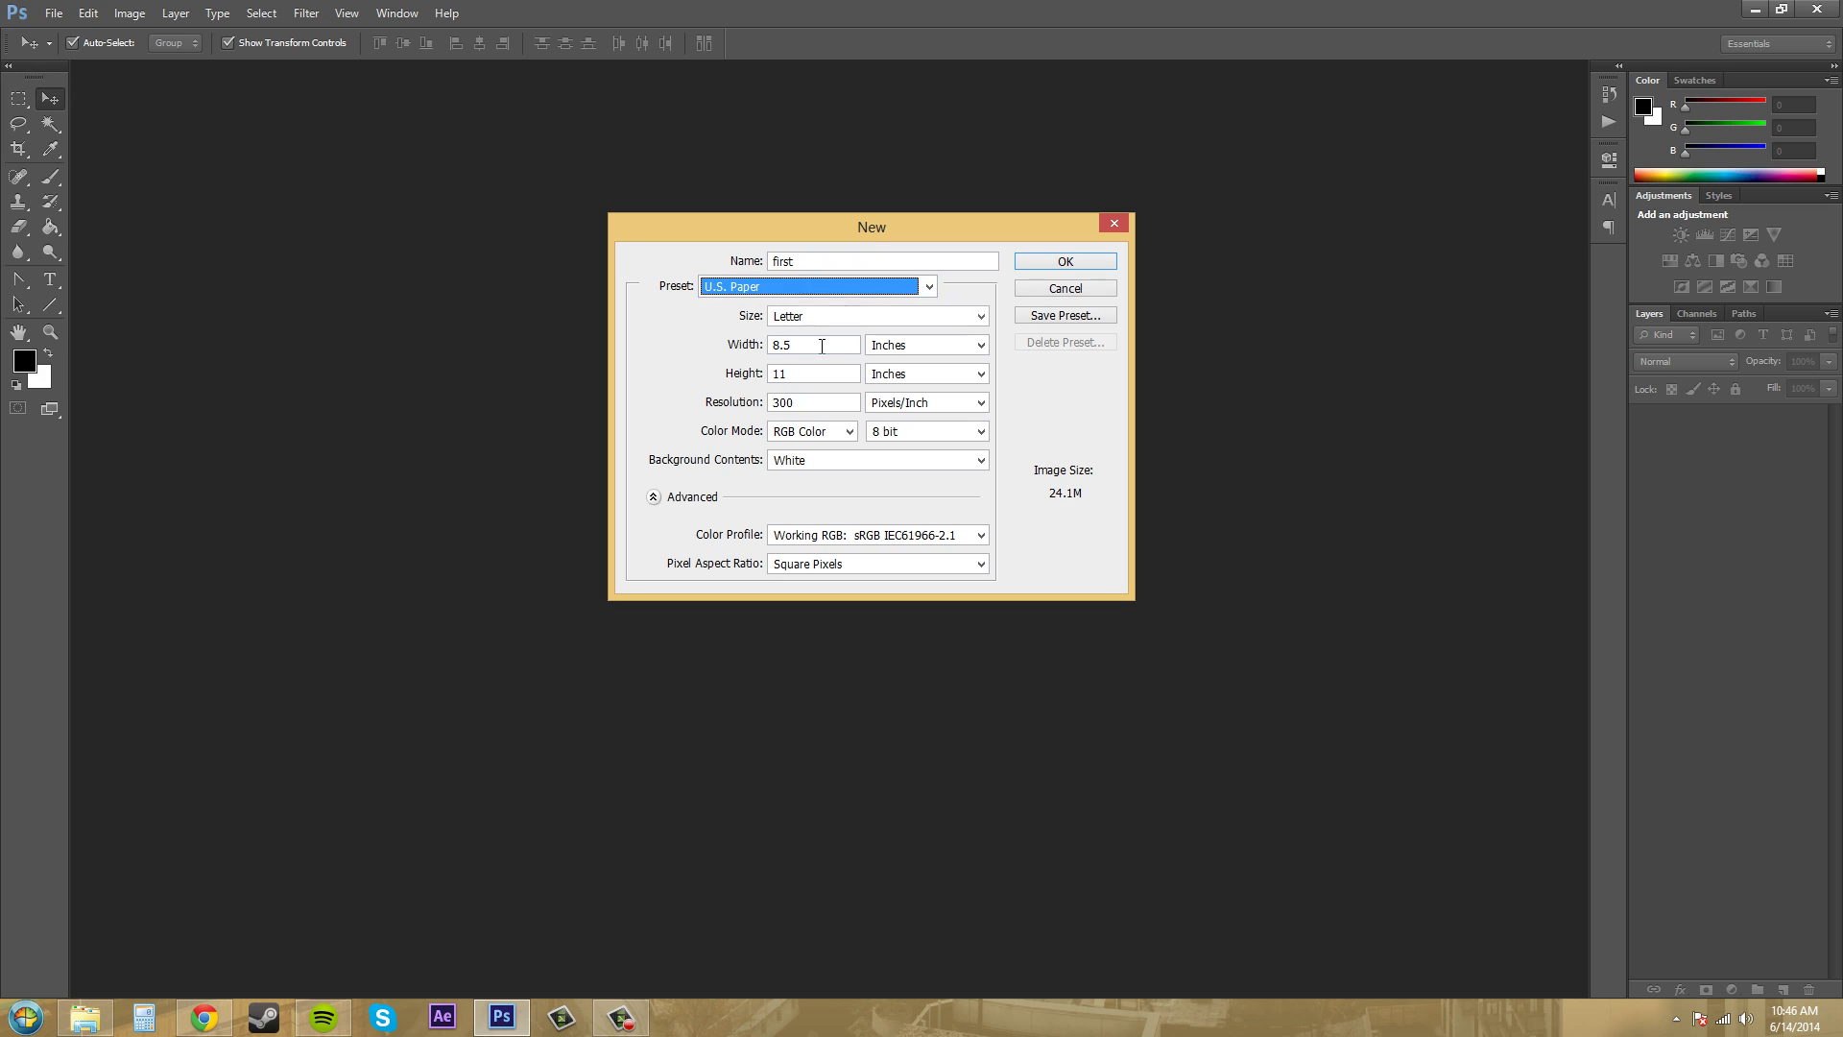